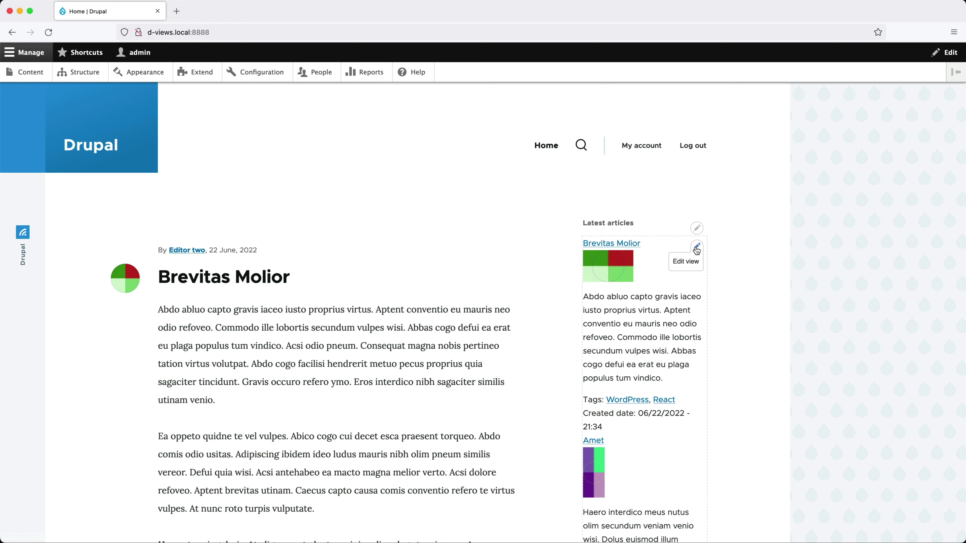
# Step: Open the Latest articles (Content) view in the Views editor from the sidebar block
pyautogui.click(685, 261)
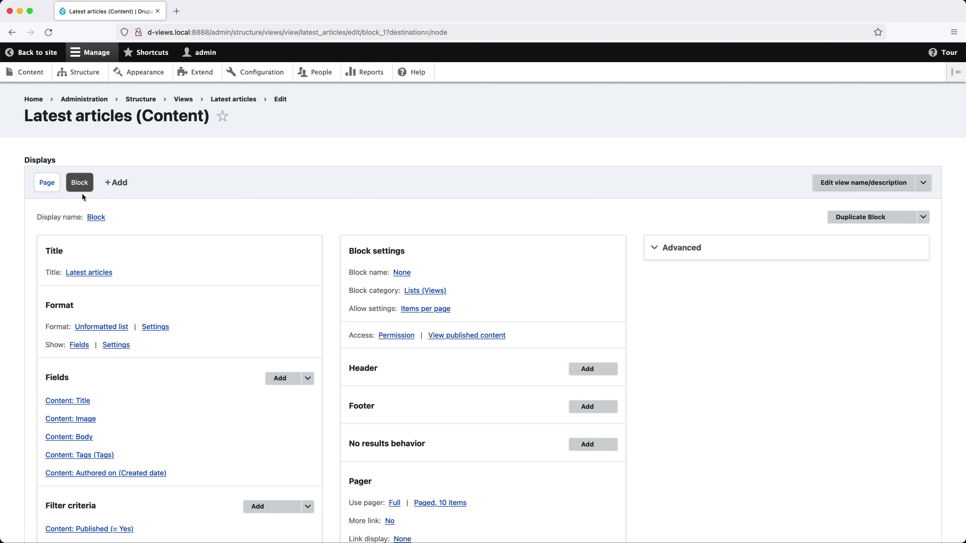
pyautogui.click(47, 186)
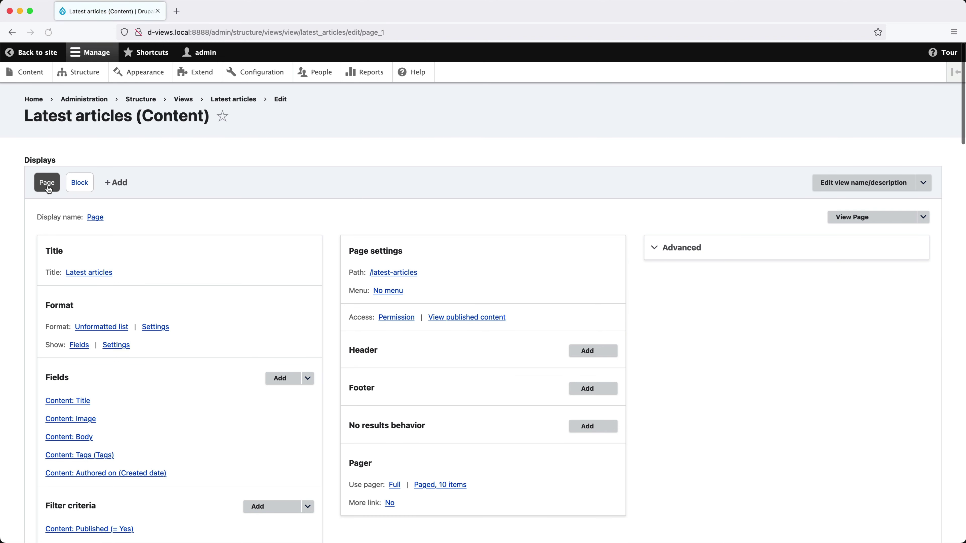
pyautogui.click(86, 185)
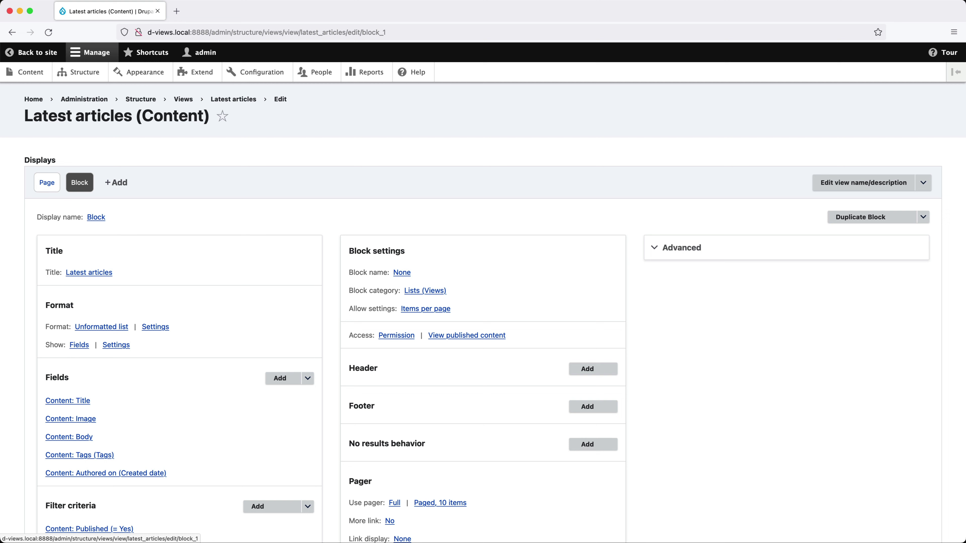
# Step: Give the Title field the label 'CUSTOM LABEL' on all displays
pyautogui.click(67, 401)
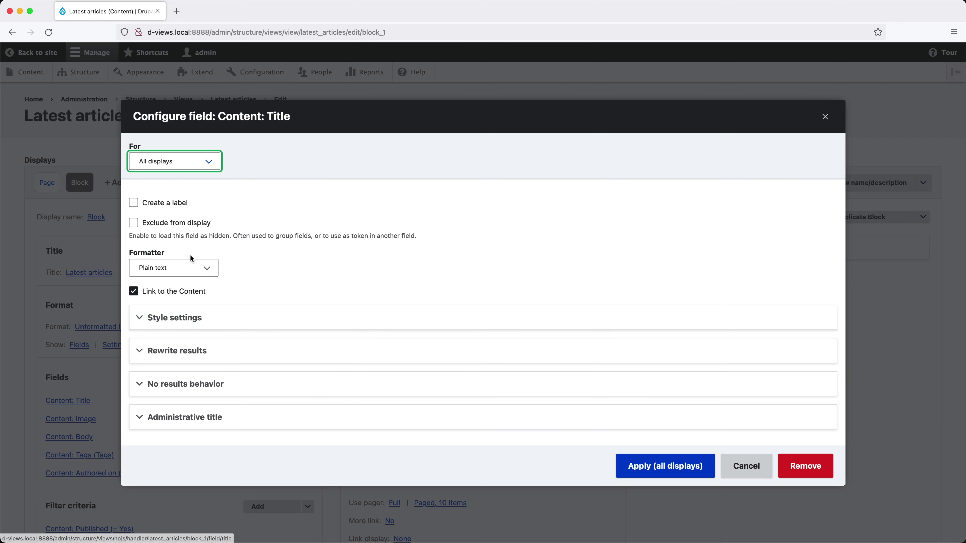
pyautogui.click(171, 204)
pyautogui.click(165, 233)
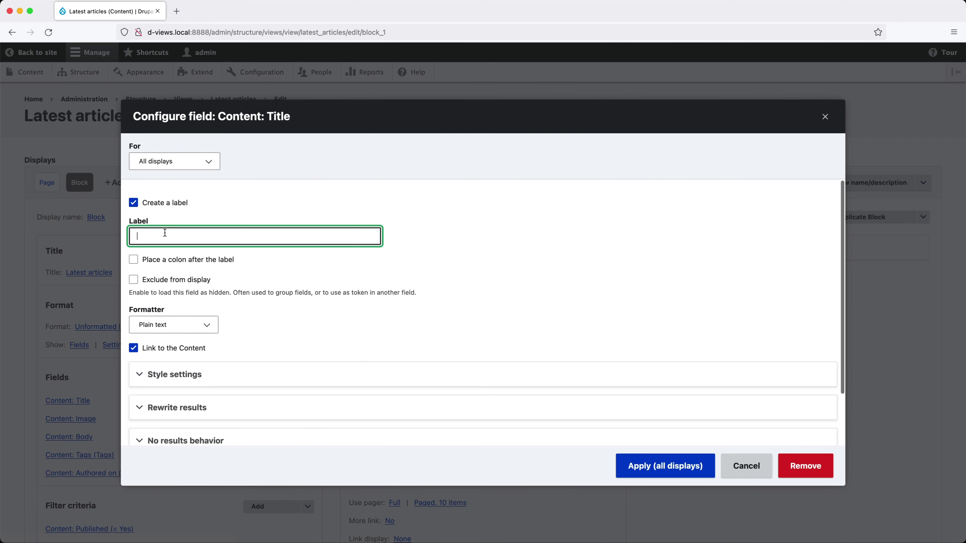
pyautogui.write('CUSTOM LABEL')
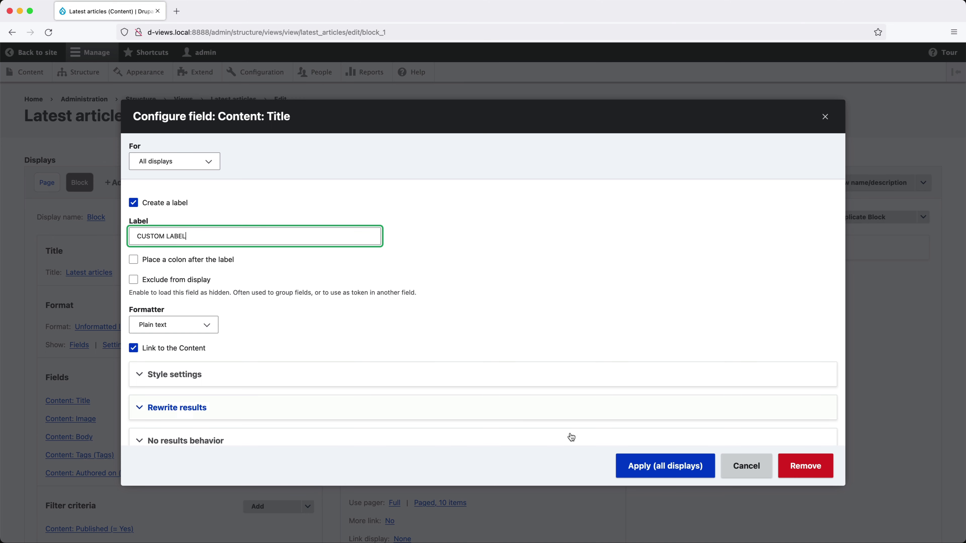
pyautogui.click(665, 466)
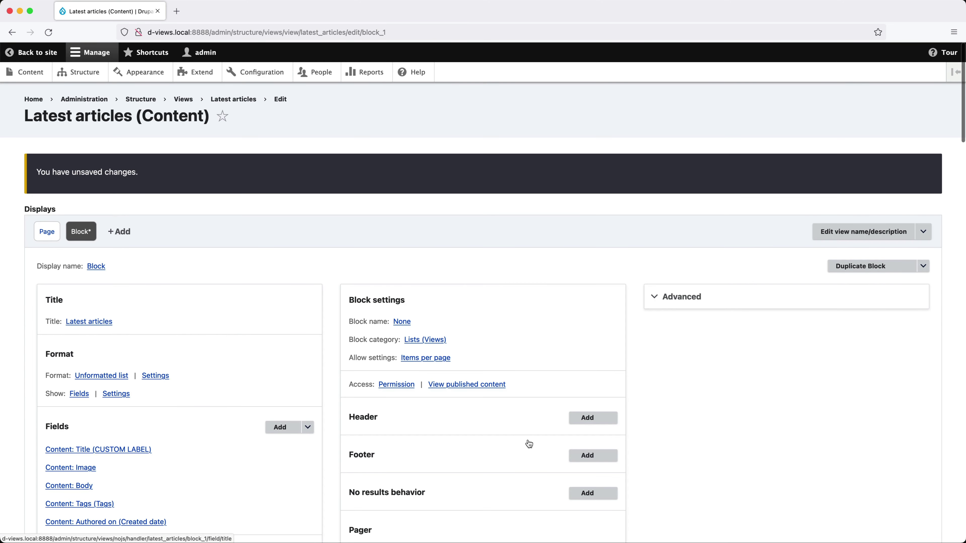
# Step: Make the Authored on sort ascending and save the view
pyautogui.scroll(-5, 203, 411)
pyautogui.click(112, 497)
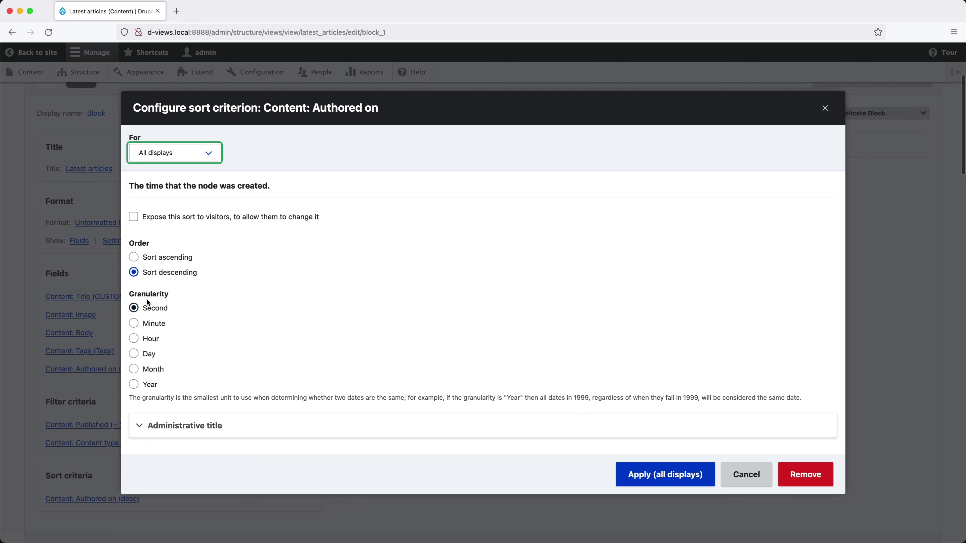
pyautogui.click(134, 257)
pyautogui.click(654, 468)
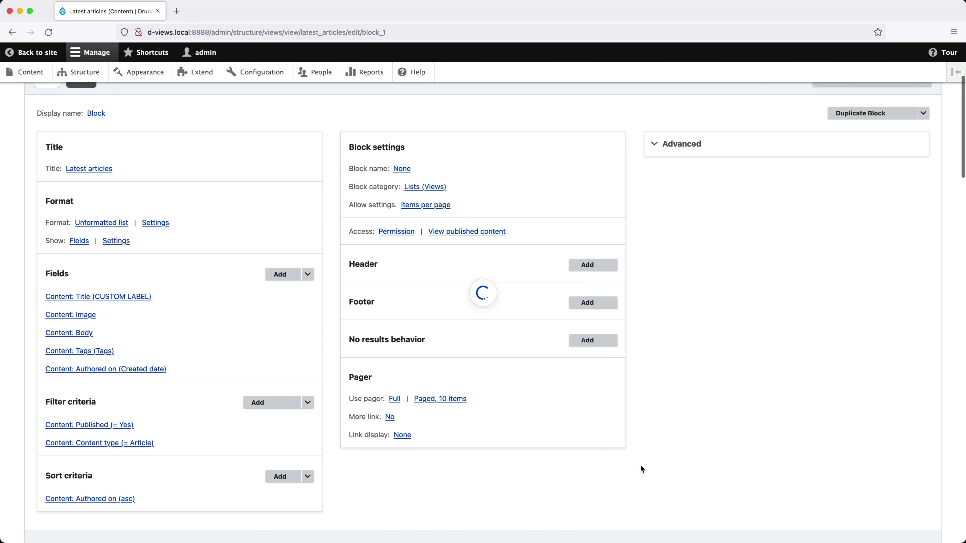
pyautogui.scroll(-4, 145, 411)
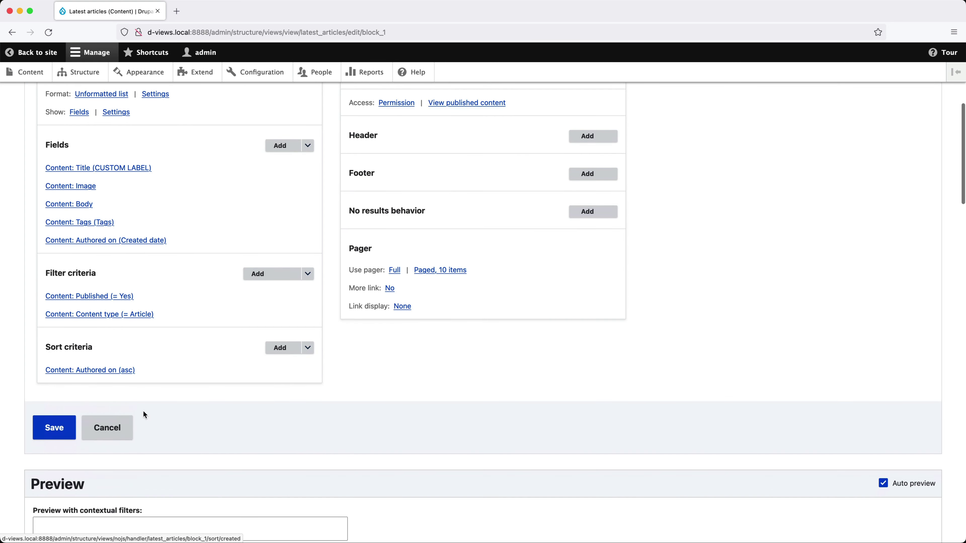
pyautogui.click(71, 429)
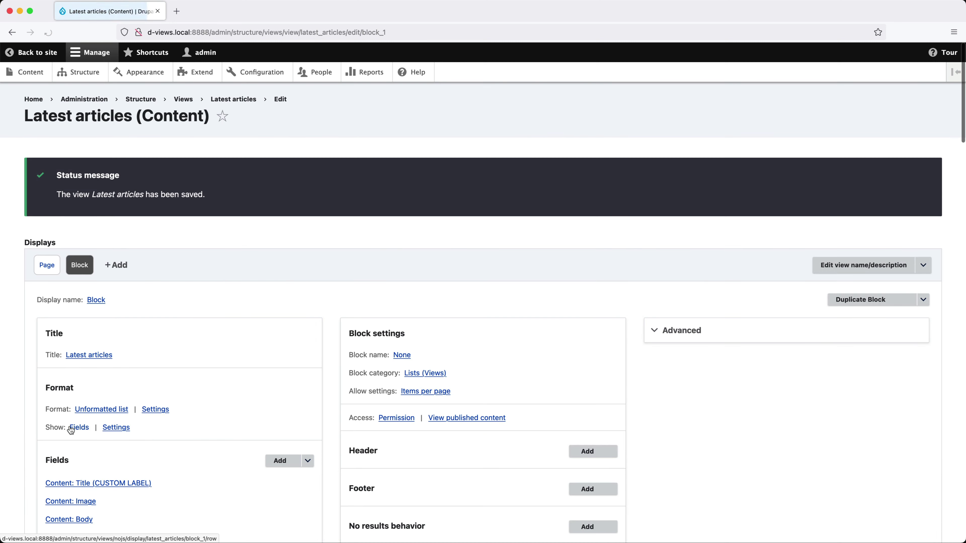
# Step: Load the /latest-articles page, where titles now show the CUSTOM LABEL prefix
pyautogui.moveTo(212, 34); pyautogui.dragTo(424, 34)
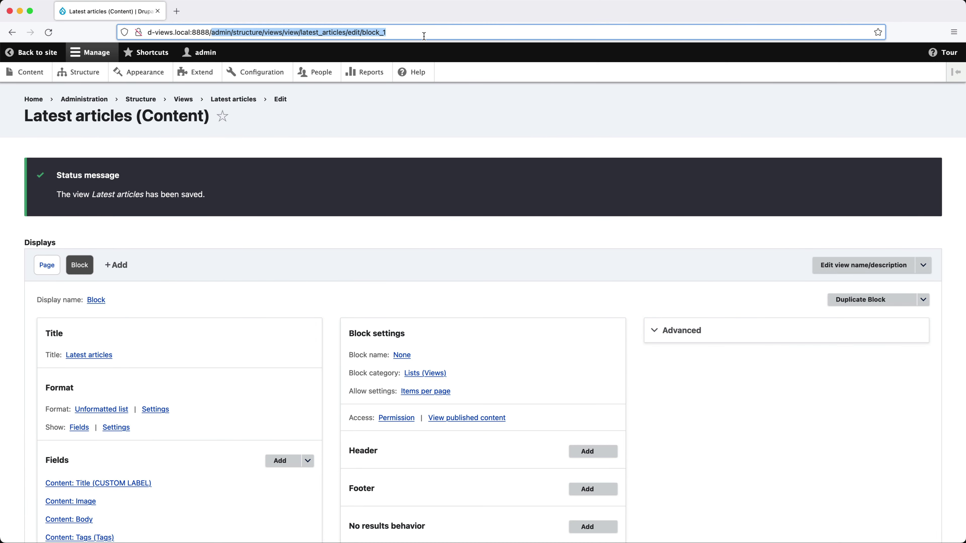
pyautogui.press('BackSpace')
pyautogui.write('latest-articles')
pyautogui.press('Return')
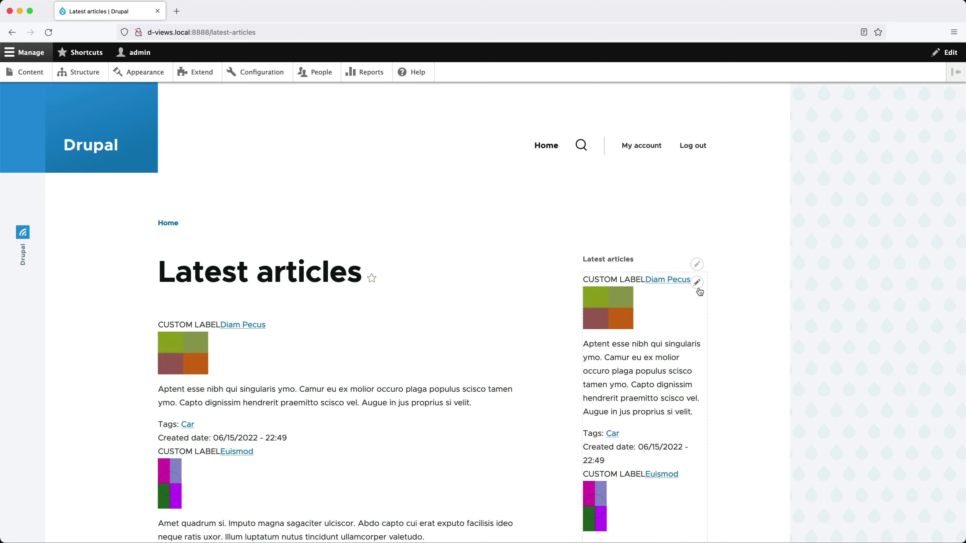
# Step: Reopen the view from the sidebar block and remove the Title field's CUSTOM LABEL label
pyautogui.click(697, 282)
pyautogui.click(686, 297)
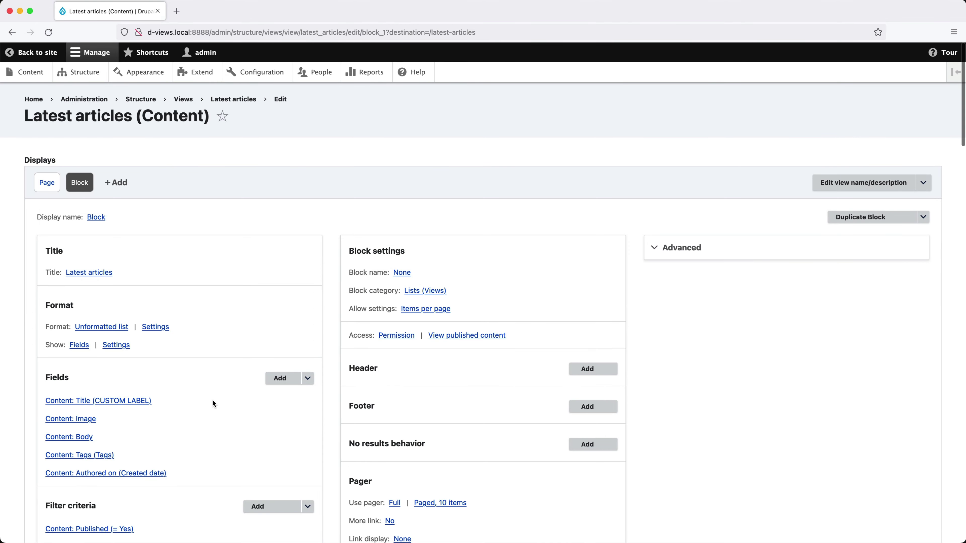
pyautogui.click(144, 401)
pyautogui.moveTo(166, 211); pyautogui.dragTo(202, 213)
pyautogui.tripleClick(202, 212)
pyautogui.press('BackSpace')
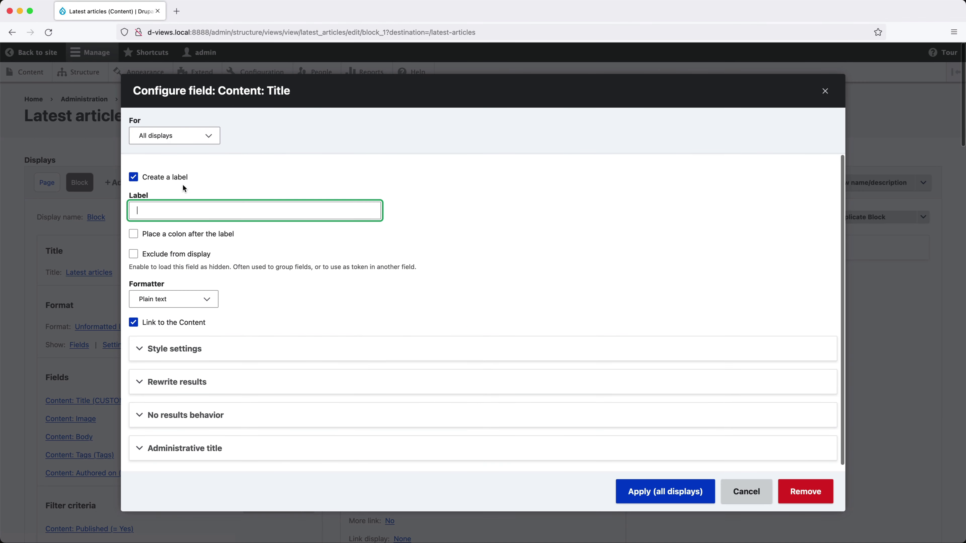
pyautogui.click(180, 179)
pyautogui.click(629, 489)
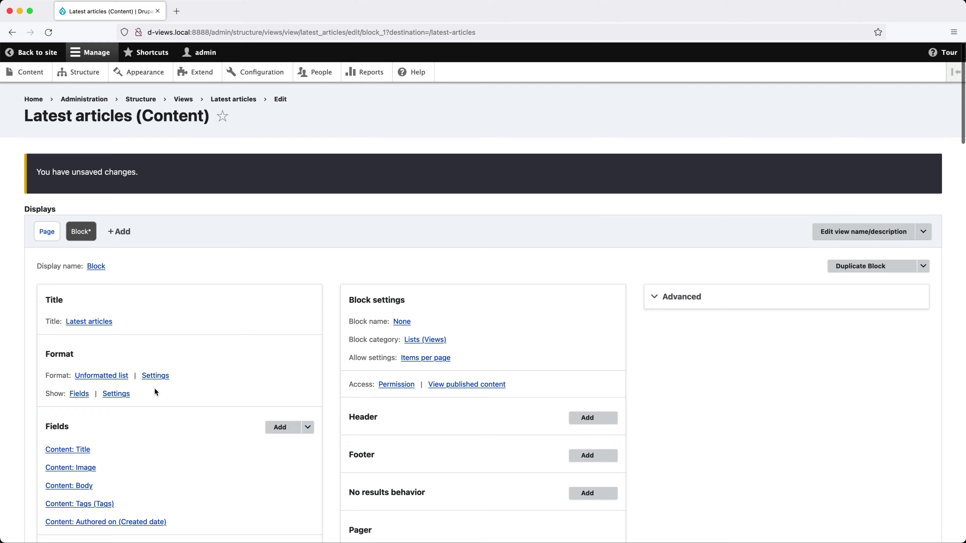
# Step: Restore the Authored on sort to descending order
pyautogui.scroll(-5, 154, 387)
pyautogui.click(119, 458)
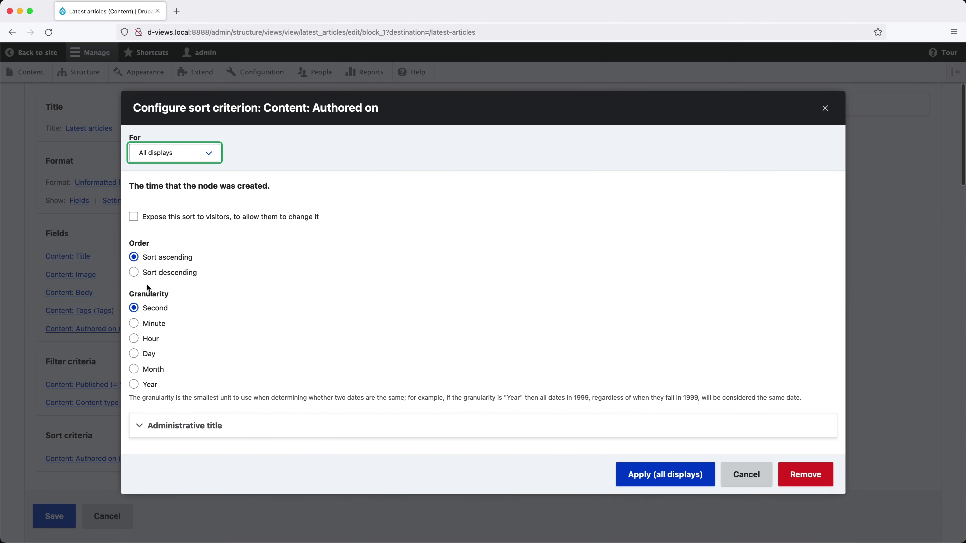
pyautogui.click(134, 272)
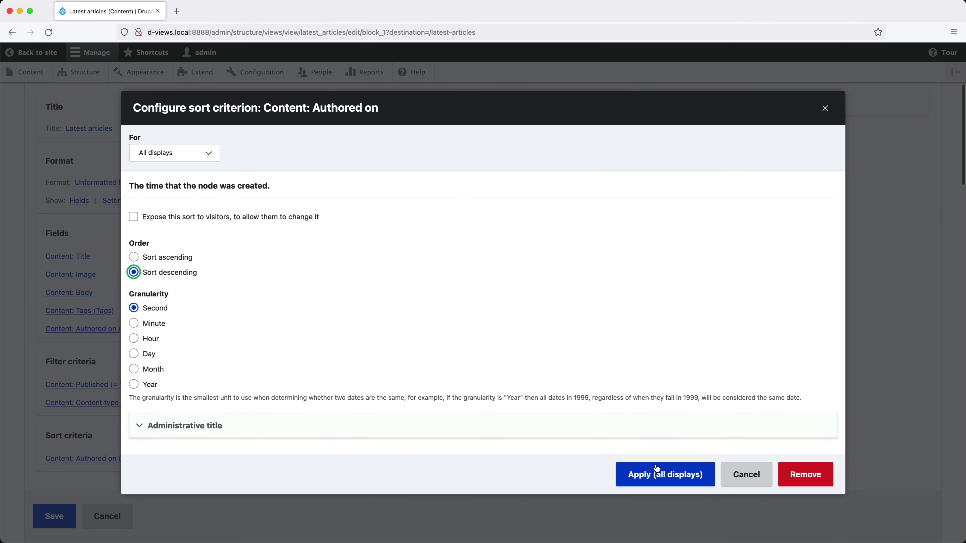
pyautogui.click(657, 473)
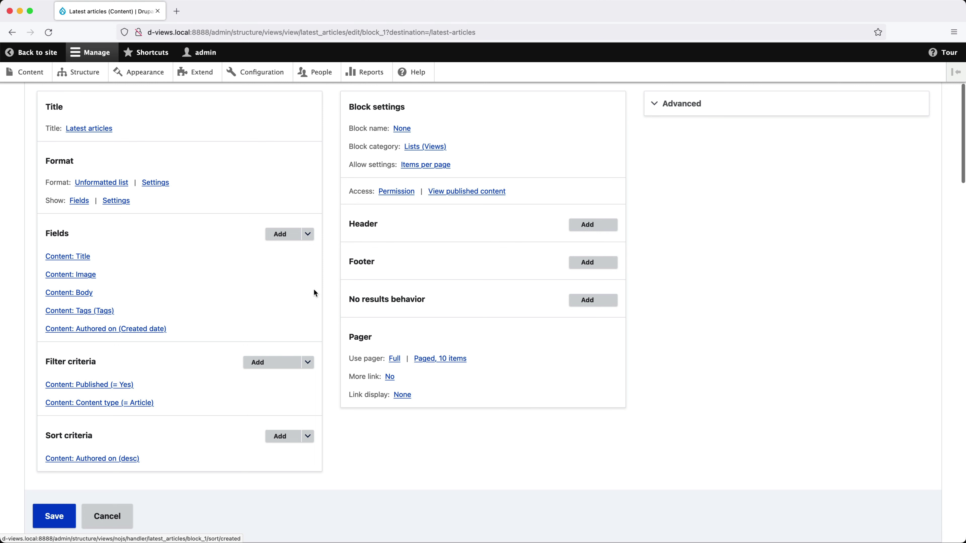
# Step: Set the Title field settings to 'This block (override)' and apply them to this display
pyautogui.click(83, 257)
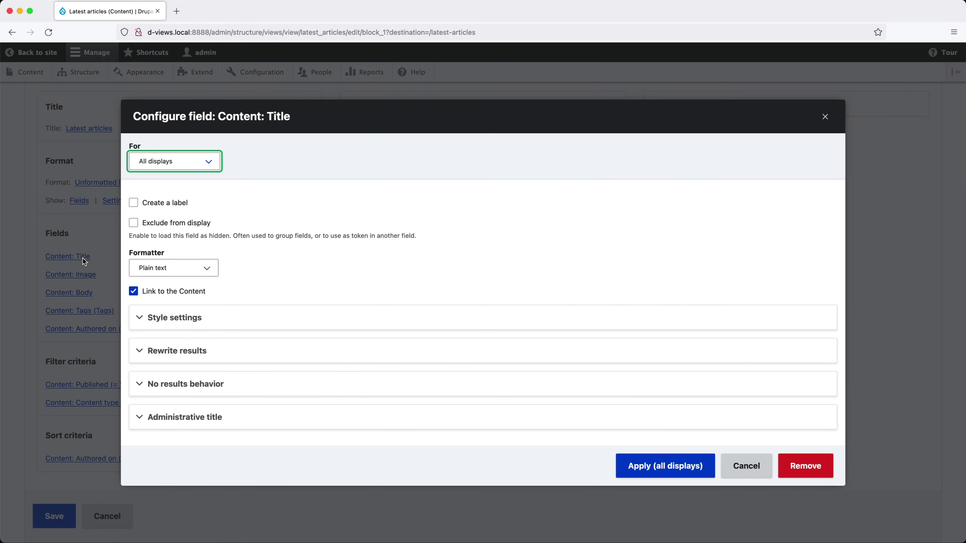
pyautogui.click(210, 160)
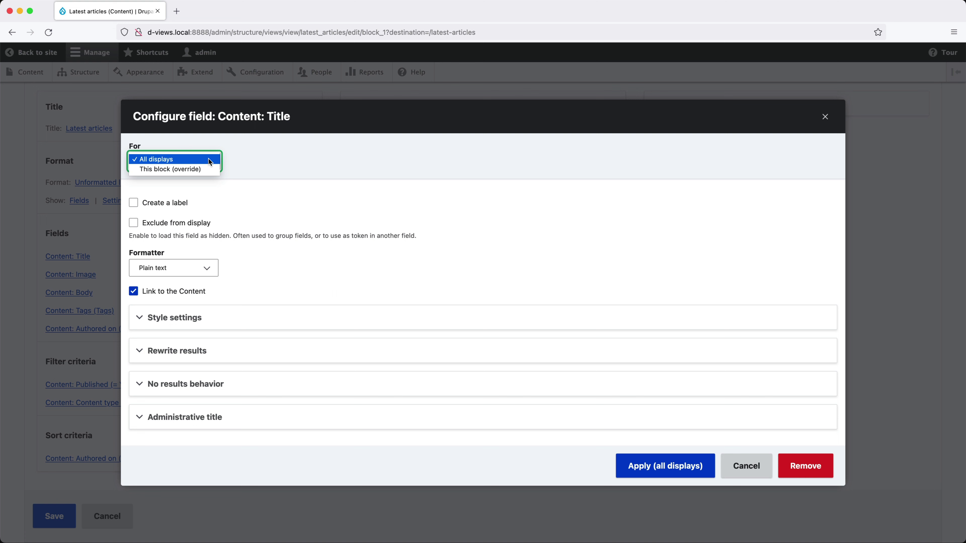
pyautogui.click(205, 169)
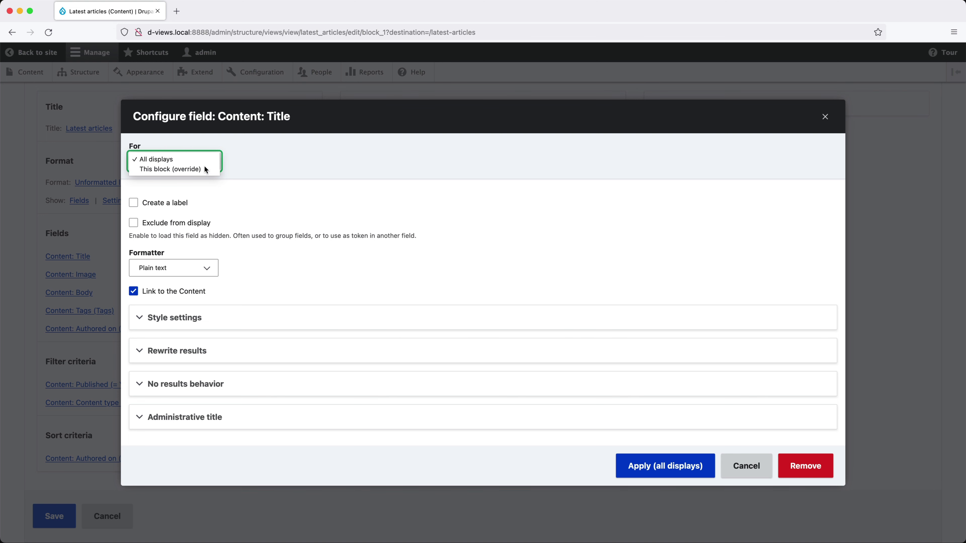
pyautogui.click(639, 466)
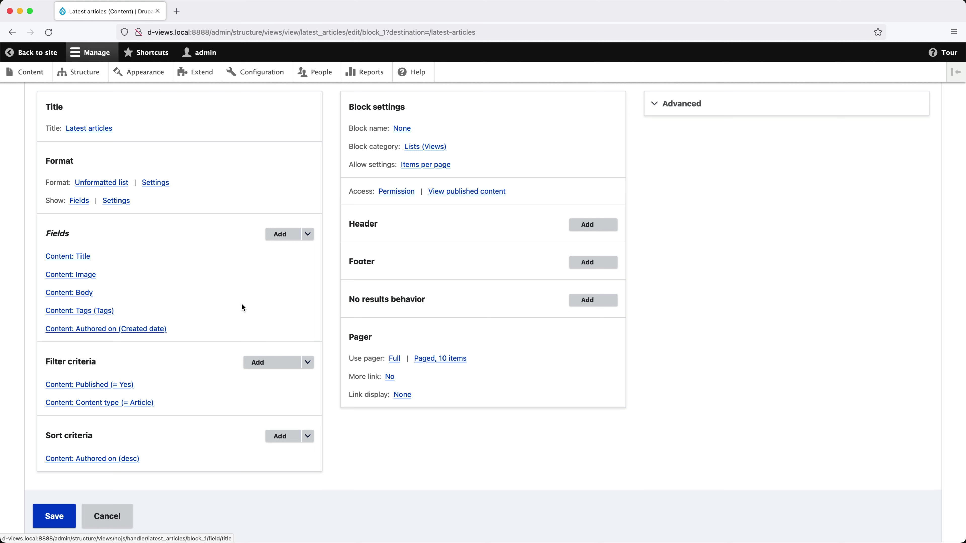
pyautogui.click(119, 385)
pyautogui.click(206, 206)
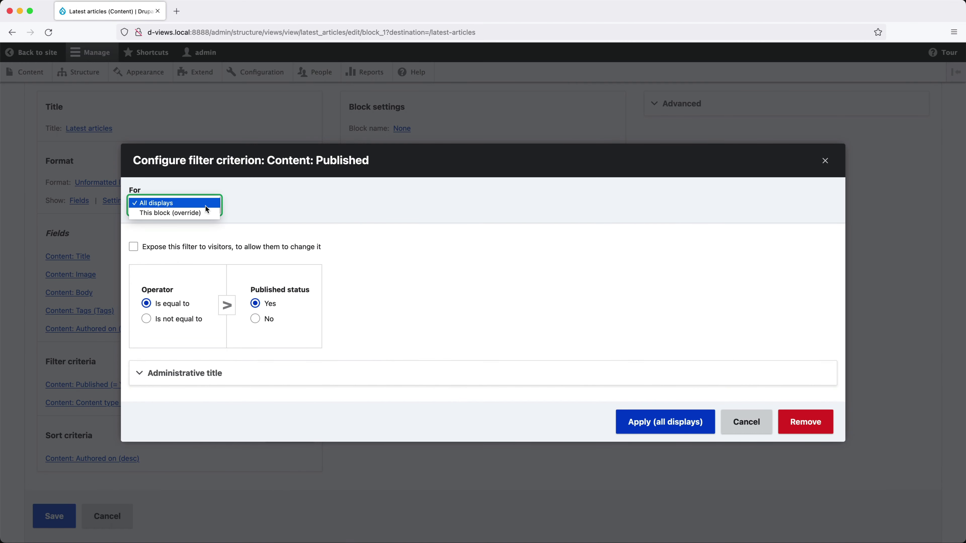
pyautogui.click(205, 205)
pyautogui.press('Escape')
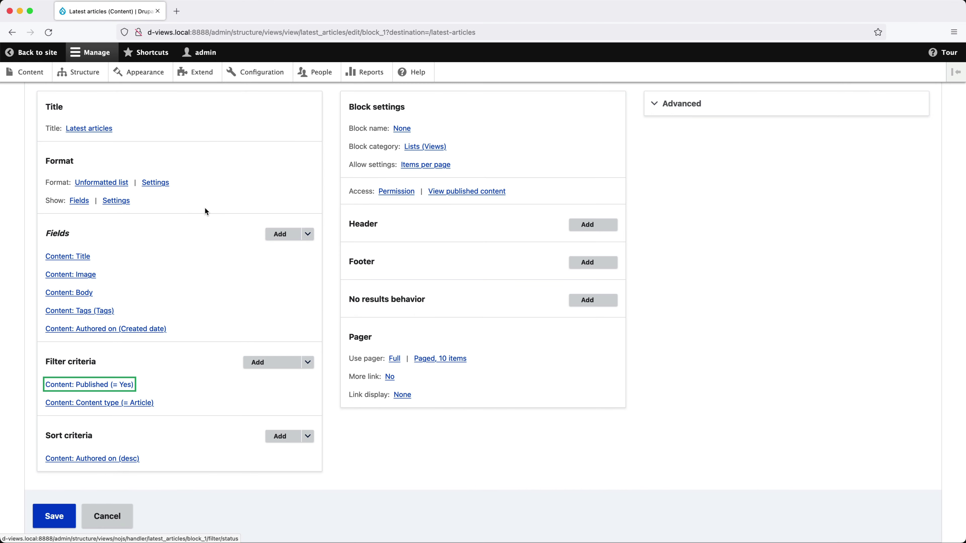
pyautogui.click(128, 458)
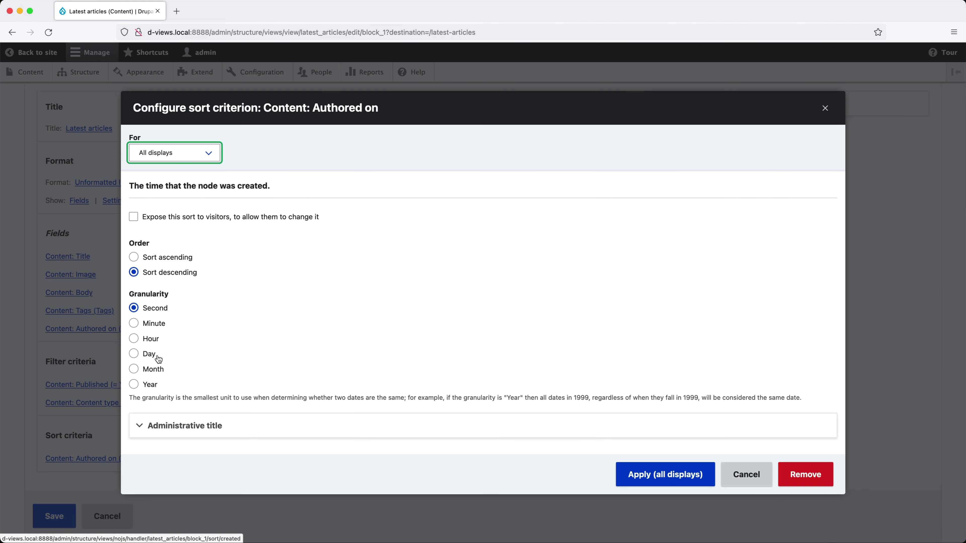
pyautogui.click(212, 153)
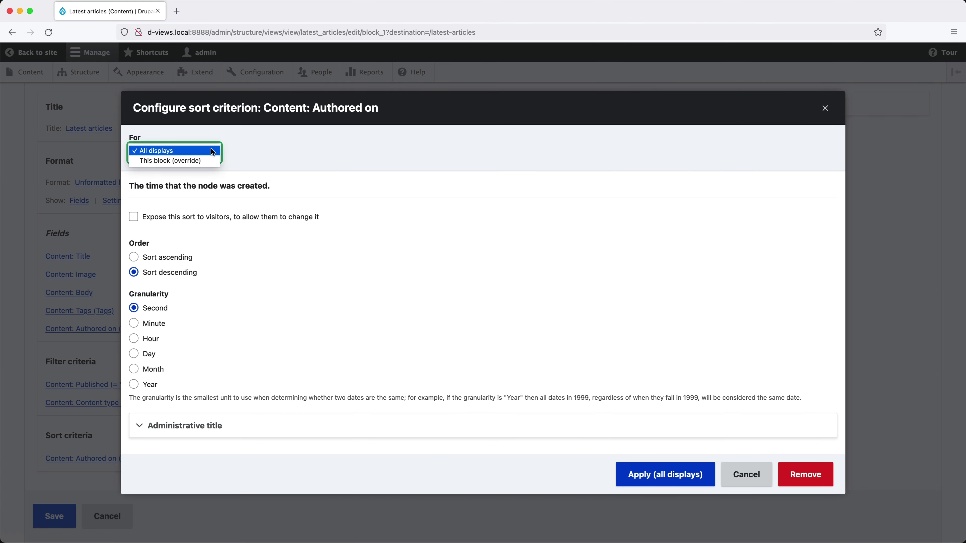
pyautogui.click(213, 151)
pyautogui.press('Escape')
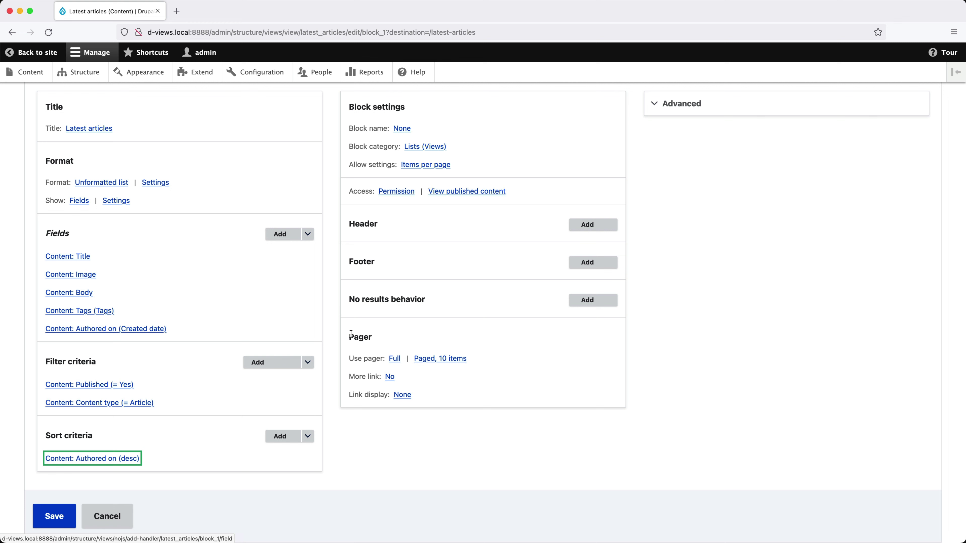
pyautogui.click(395, 360)
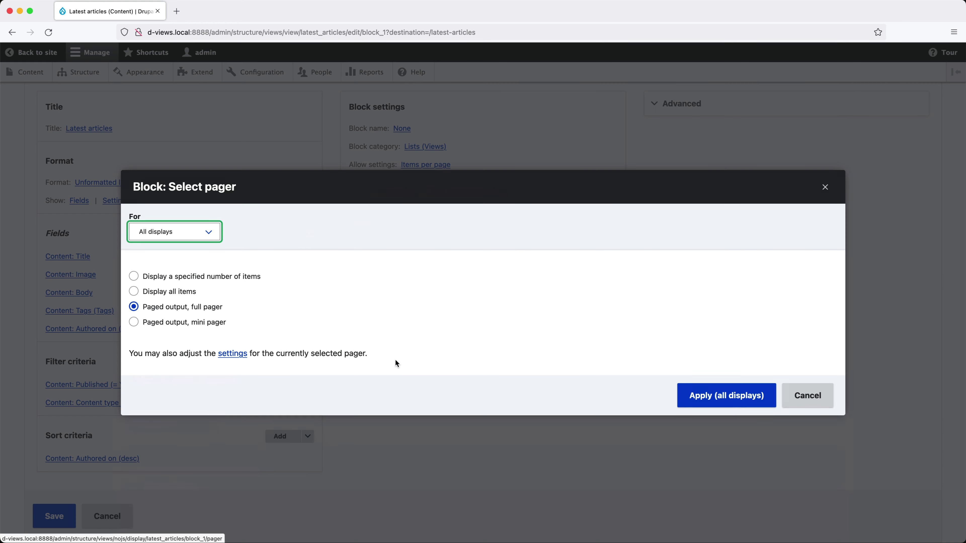
pyautogui.click(214, 233)
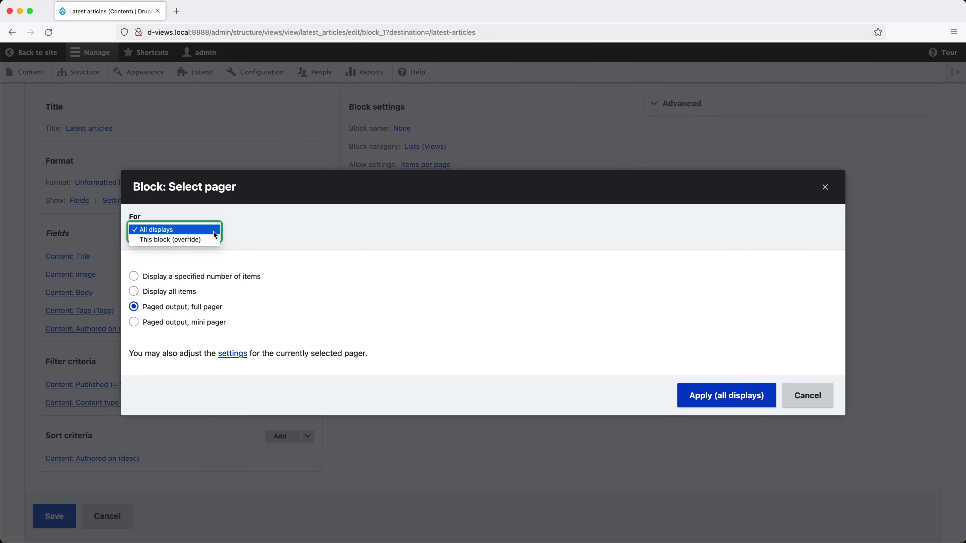
pyautogui.press('Escape')
pyautogui.press('Escape')
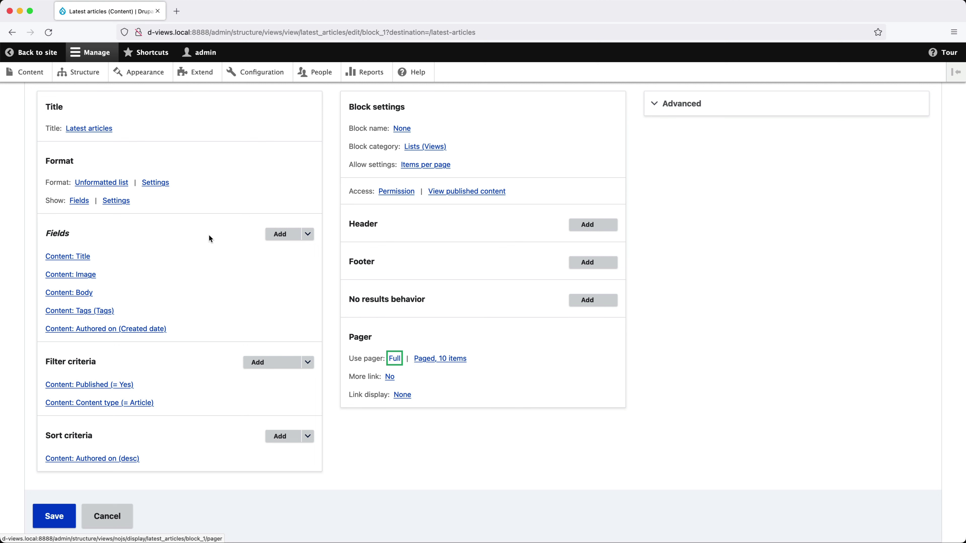
pyautogui.click(77, 256)
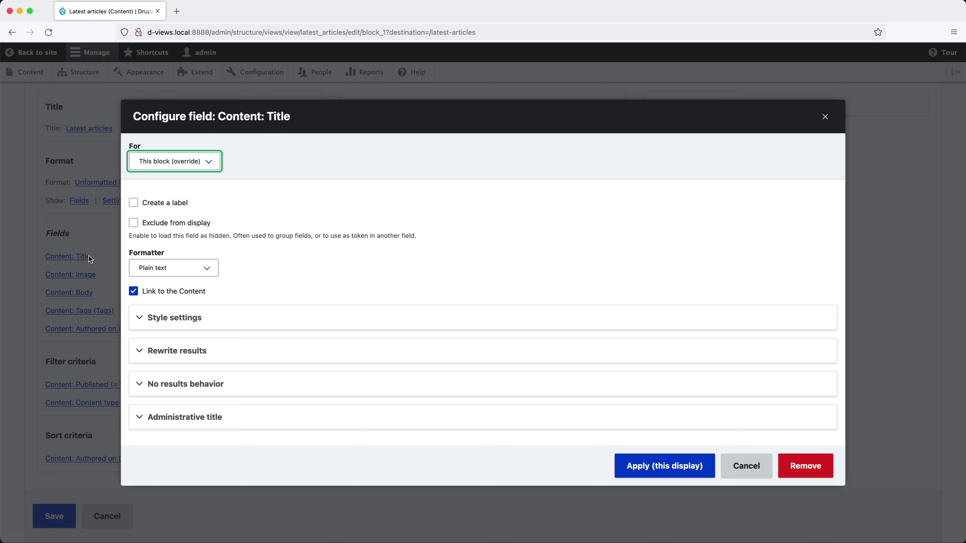
pyautogui.click(212, 163)
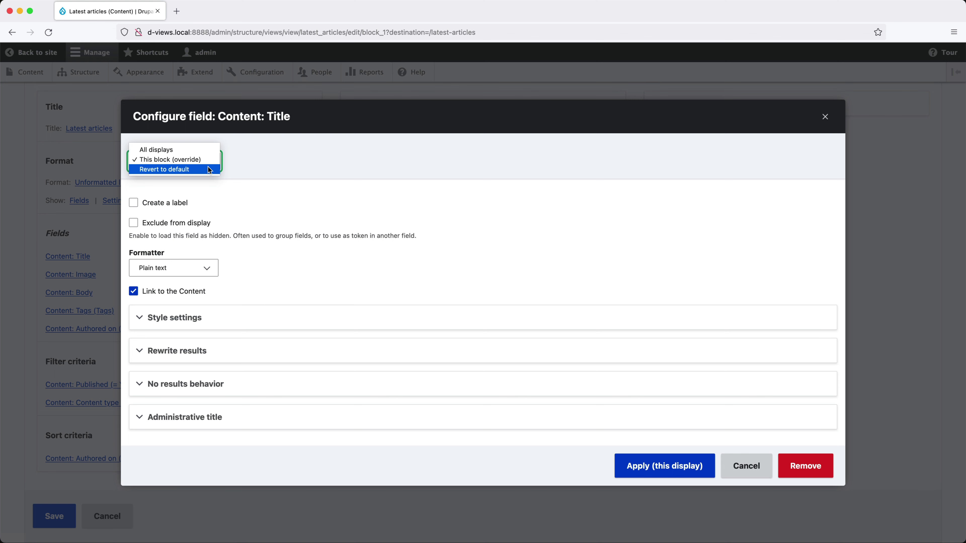
pyautogui.click(207, 163)
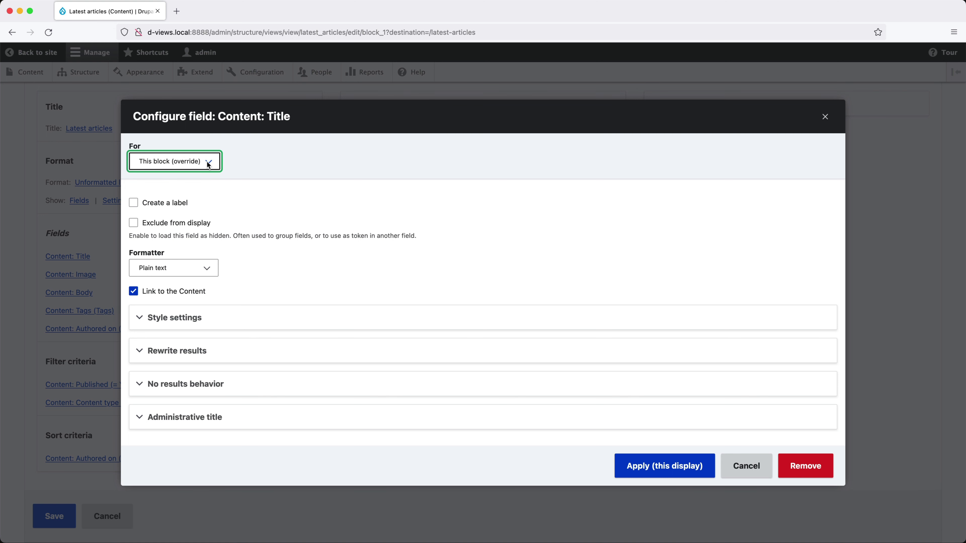
pyautogui.press('Escape')
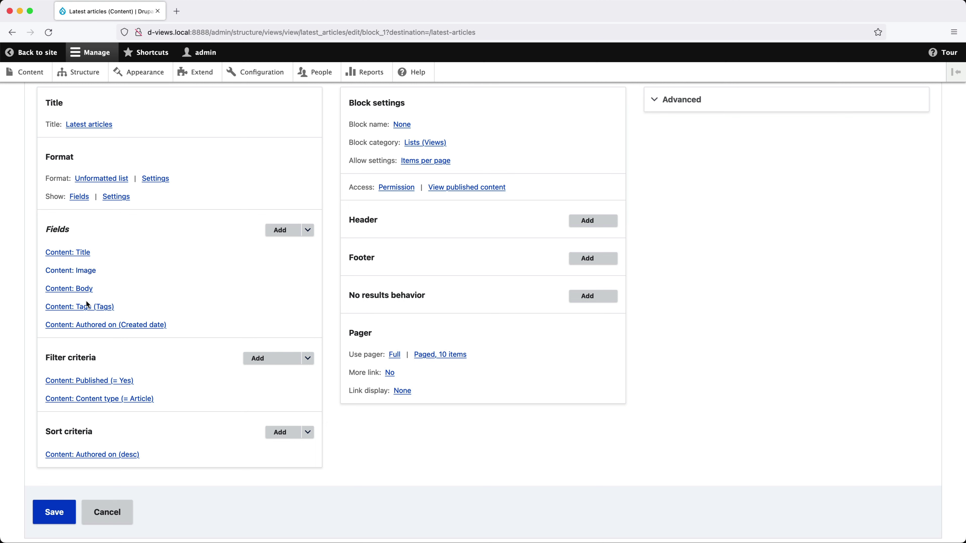
# Step: Remove the Authored on and Tags fields from the block
pyautogui.click(86, 325)
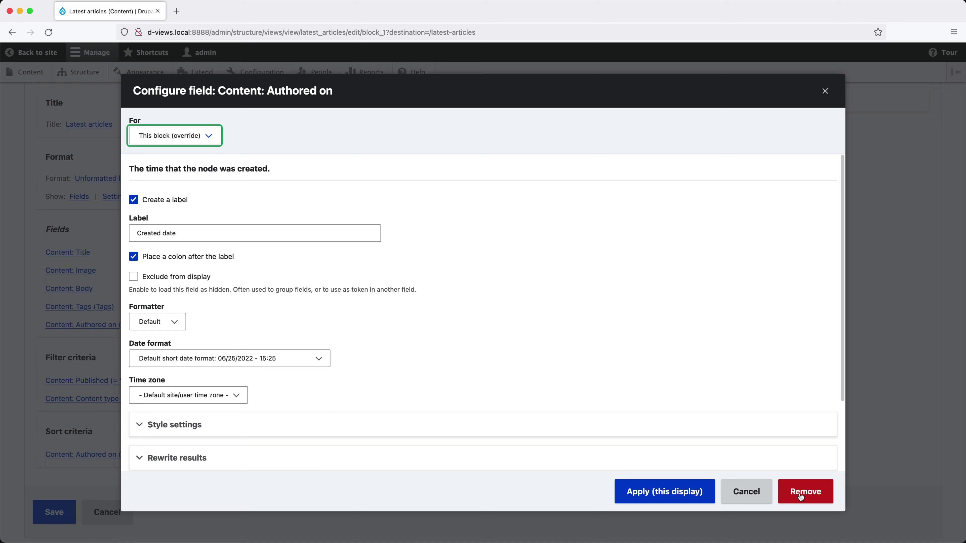
pyautogui.click(794, 491)
pyautogui.click(102, 312)
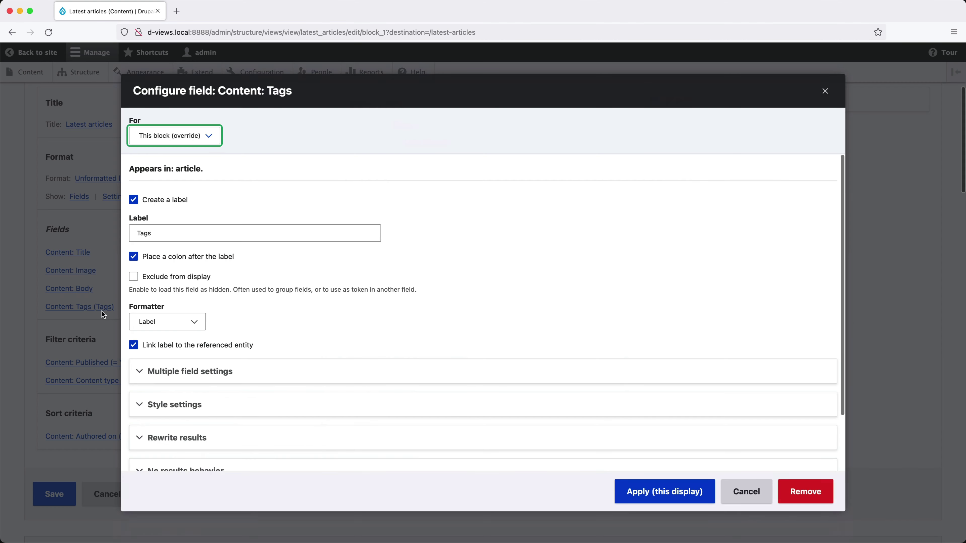
pyautogui.click(823, 492)
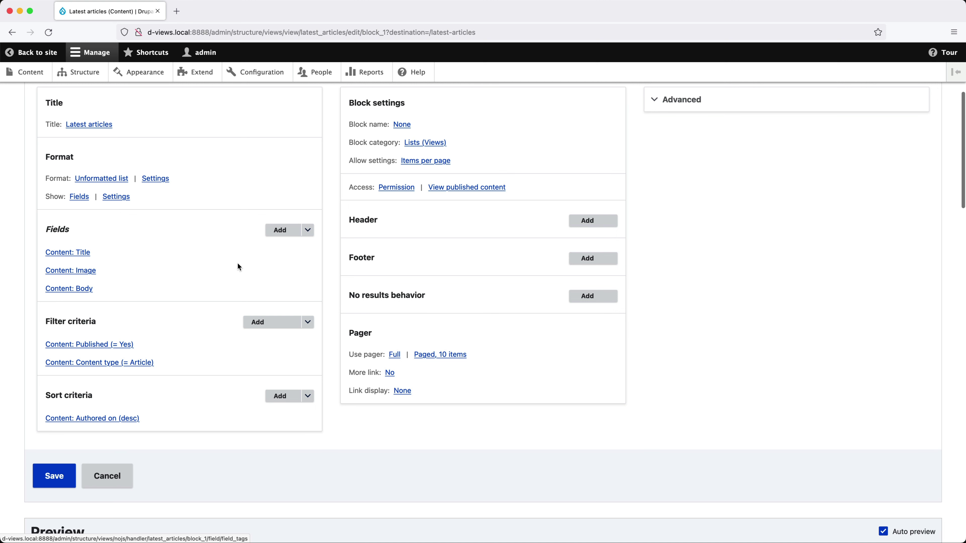
# Step: Reorder the block's fields so Content: Image comes before Title
pyautogui.click(307, 230)
pyautogui.click(291, 242)
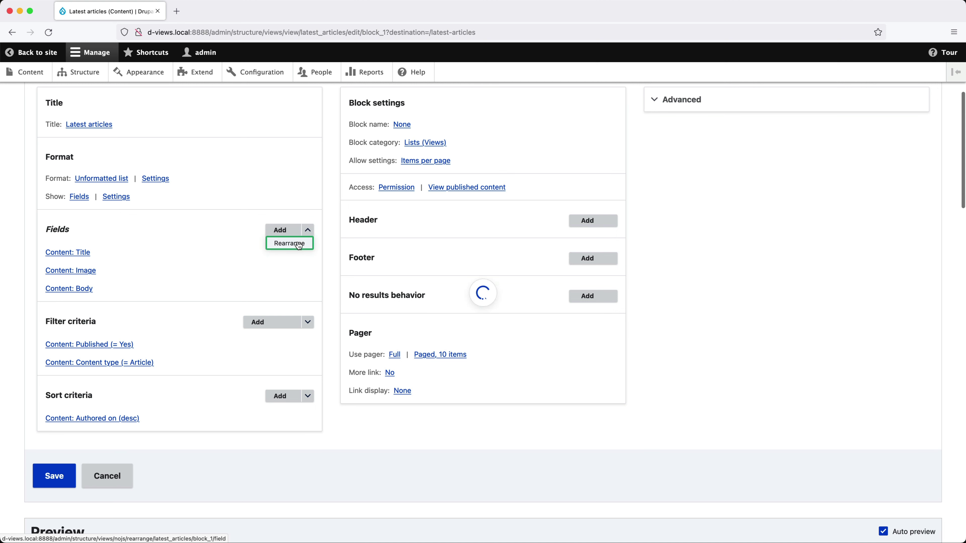
pyautogui.click(141, 330)
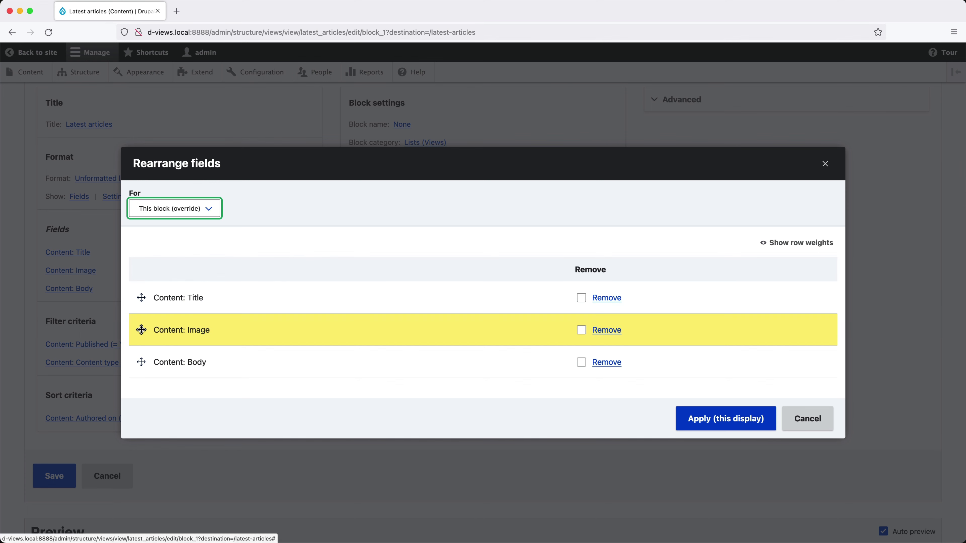
pyautogui.moveTo(141, 329); pyautogui.dragTo(138, 297)
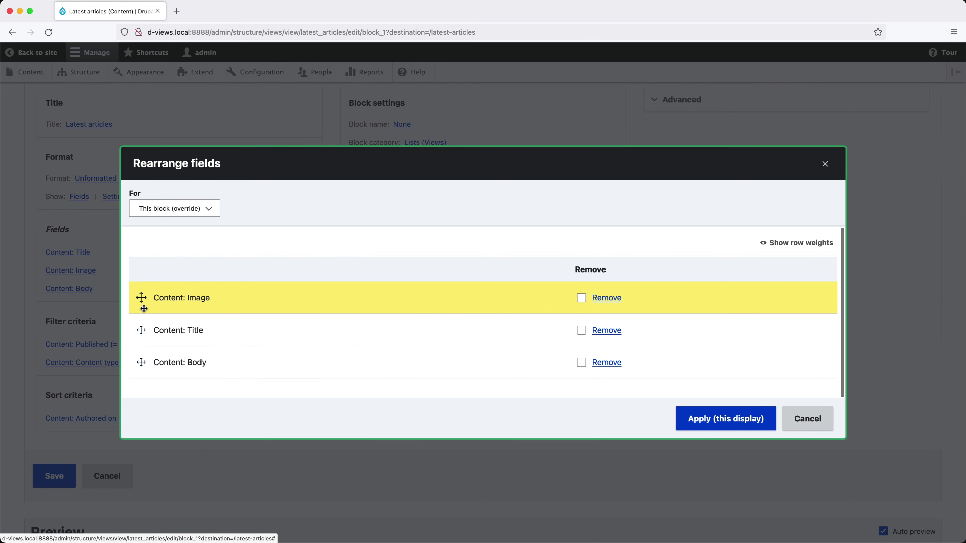
pyautogui.click(698, 422)
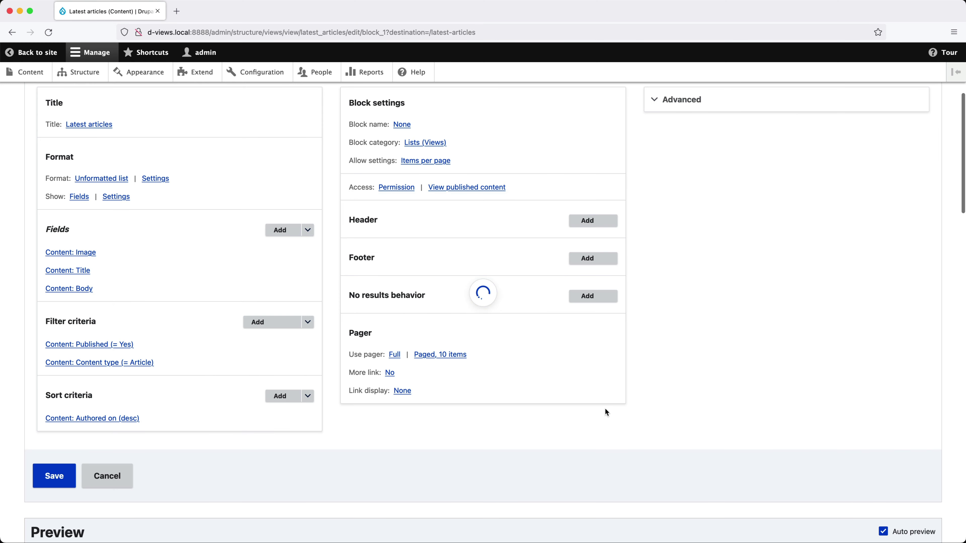
# Step: Set the Body field's trimmed limit to 100 for this block display
pyautogui.click(69, 289)
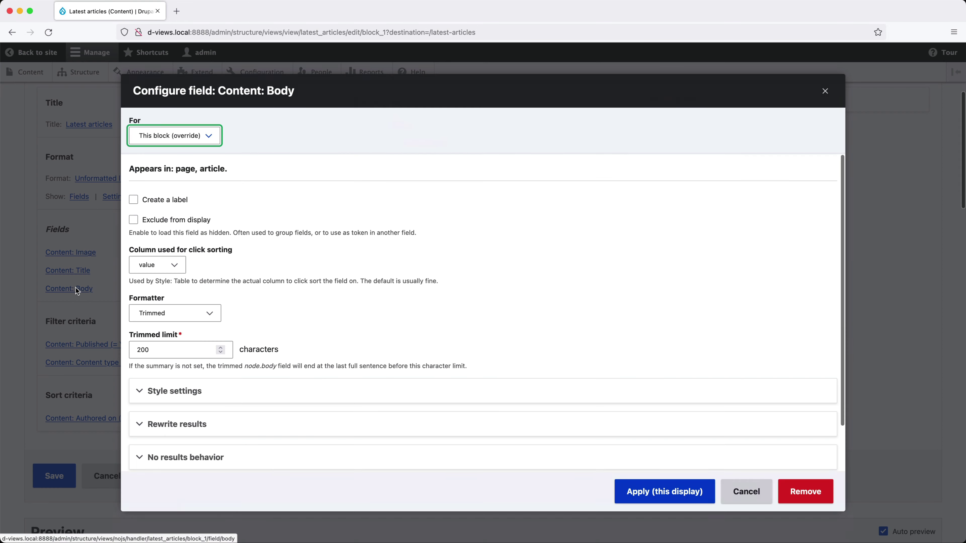
pyautogui.doubleClick(159, 352)
pyautogui.write('100')
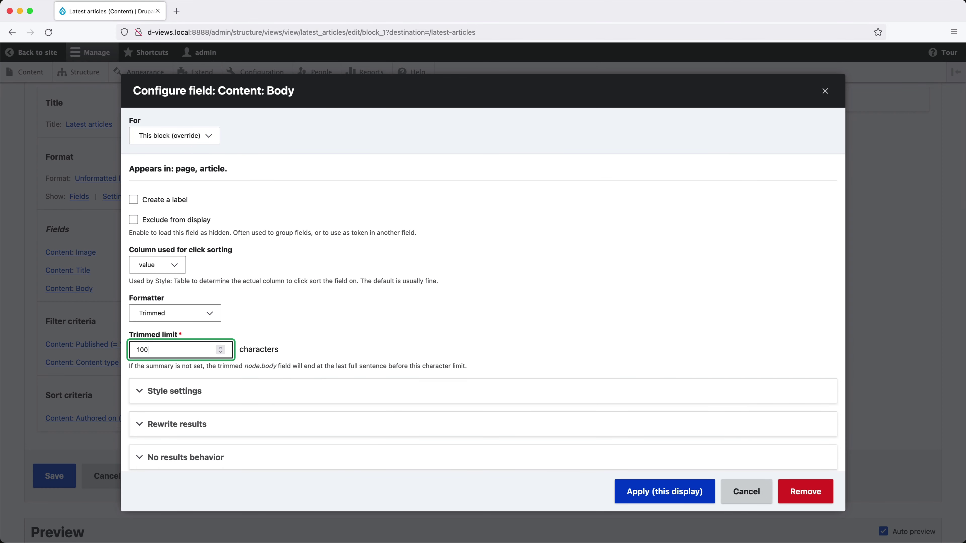
pyautogui.click(632, 488)
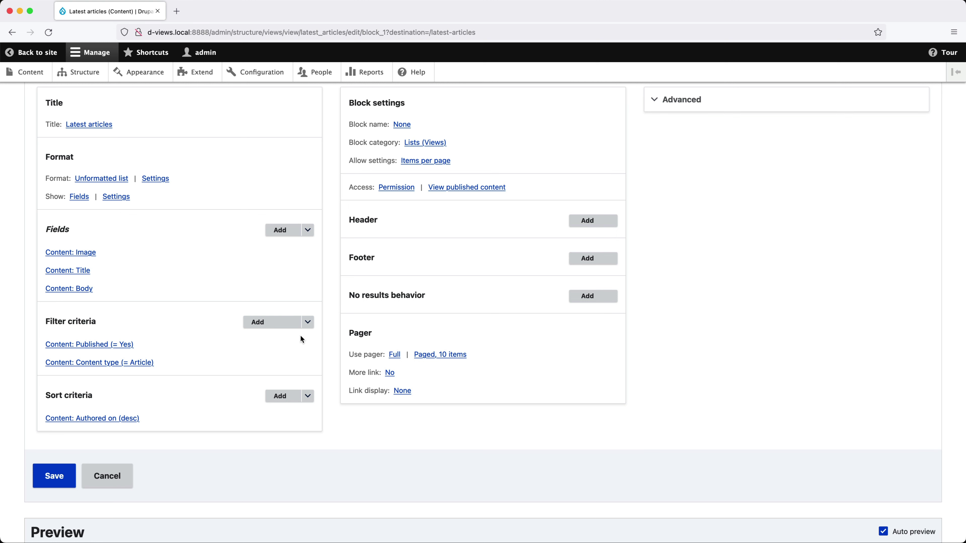
# Step: Override the block pager to display a specified 5 items, then save the view
pyautogui.click(395, 353)
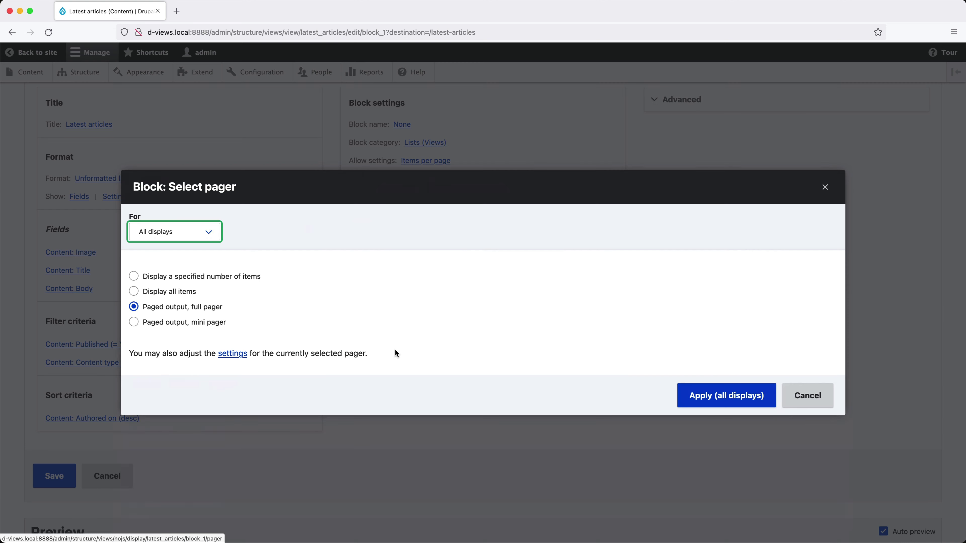
pyautogui.click(199, 232)
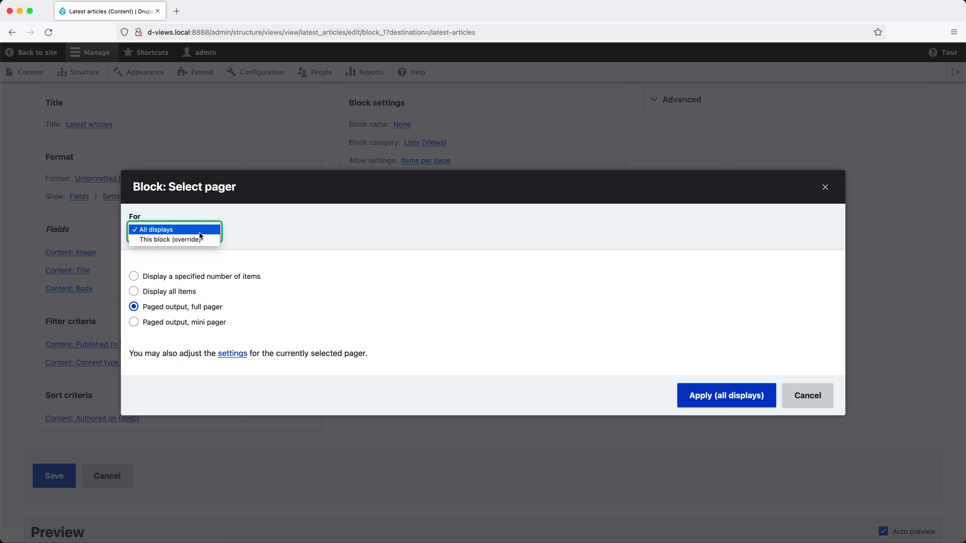
pyautogui.click(201, 237)
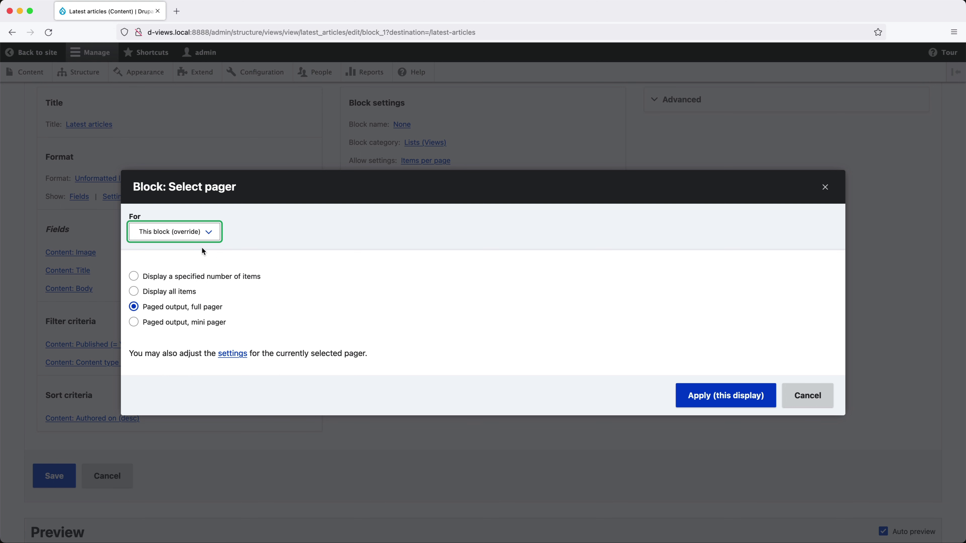
pyautogui.click(201, 277)
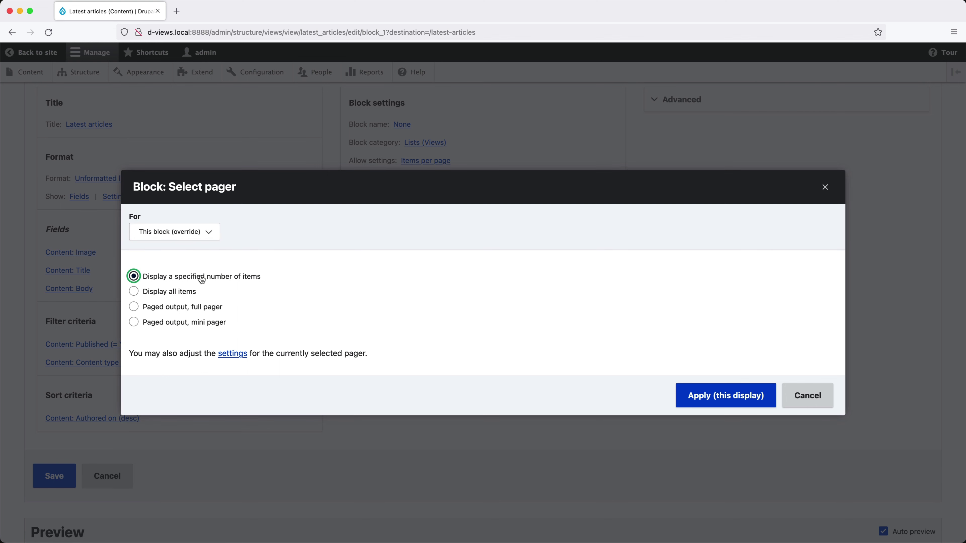
pyautogui.click(693, 389)
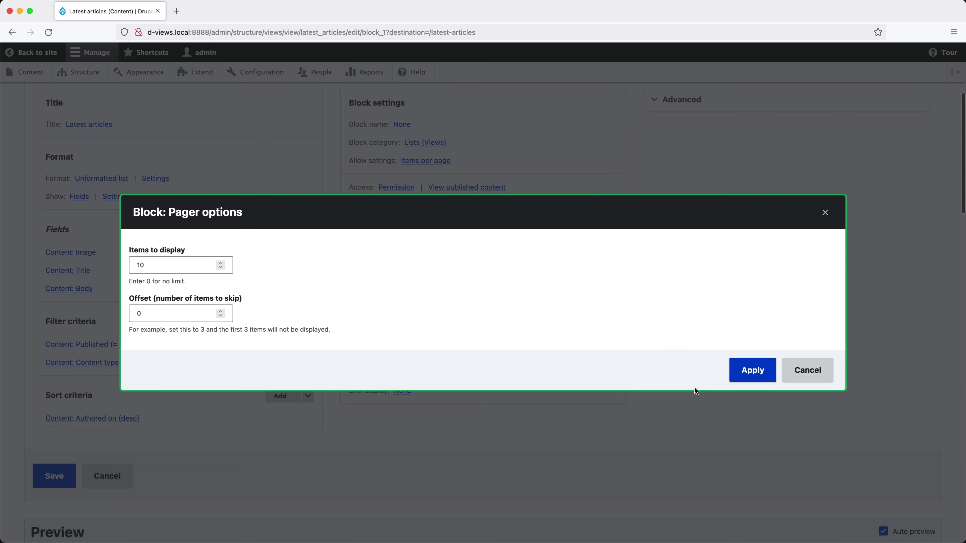
pyautogui.doubleClick(176, 263)
pyautogui.write('5')
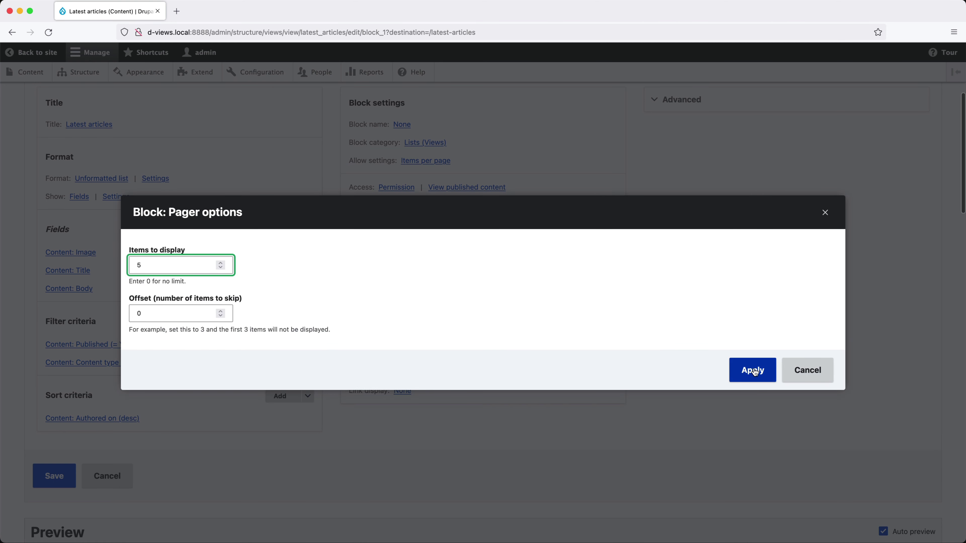
pyautogui.click(755, 372)
pyautogui.click(66, 477)
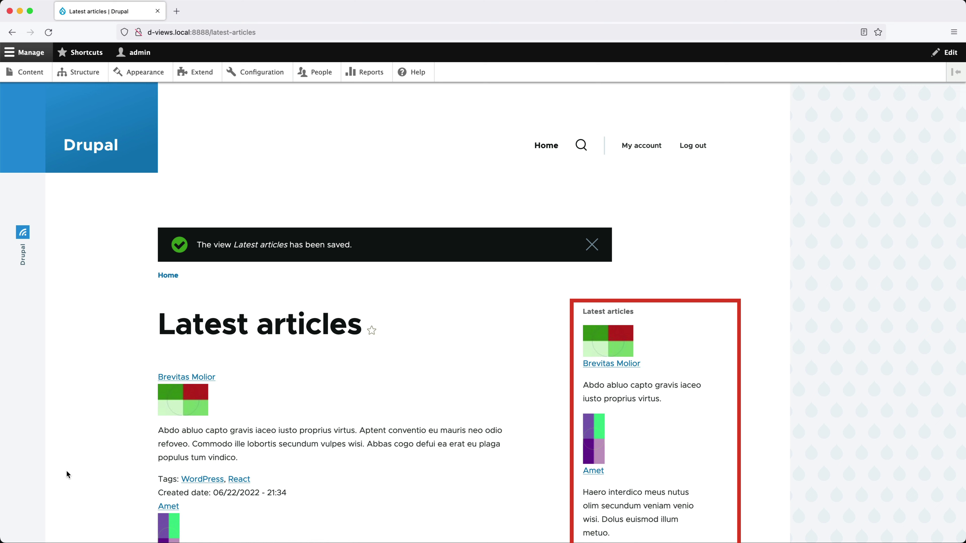
pyautogui.scroll(-15, 674, 262)
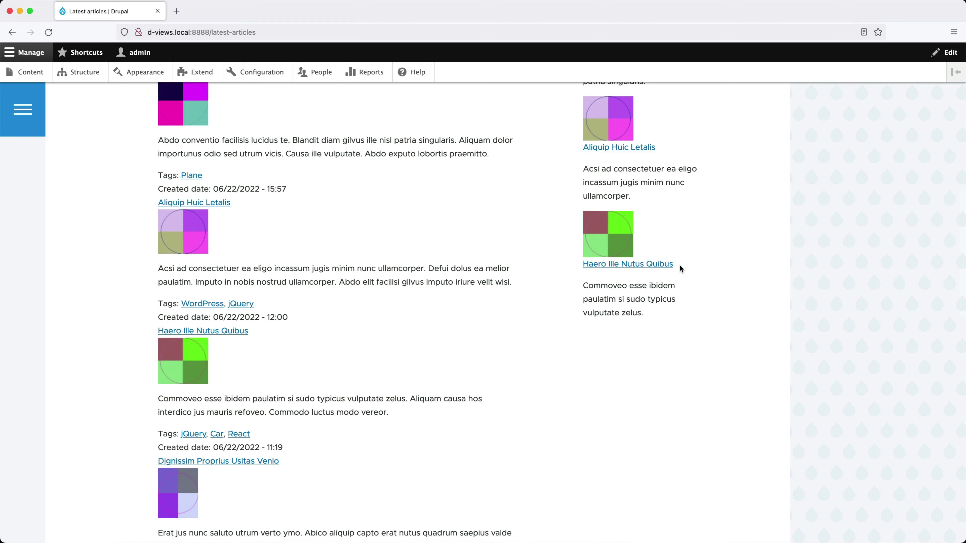
# Step: Reopen the view and set the block's More link settings to 'This block (override)'
pyautogui.scroll(10, 679, 268)
pyautogui.click(696, 135)
pyautogui.click(686, 165)
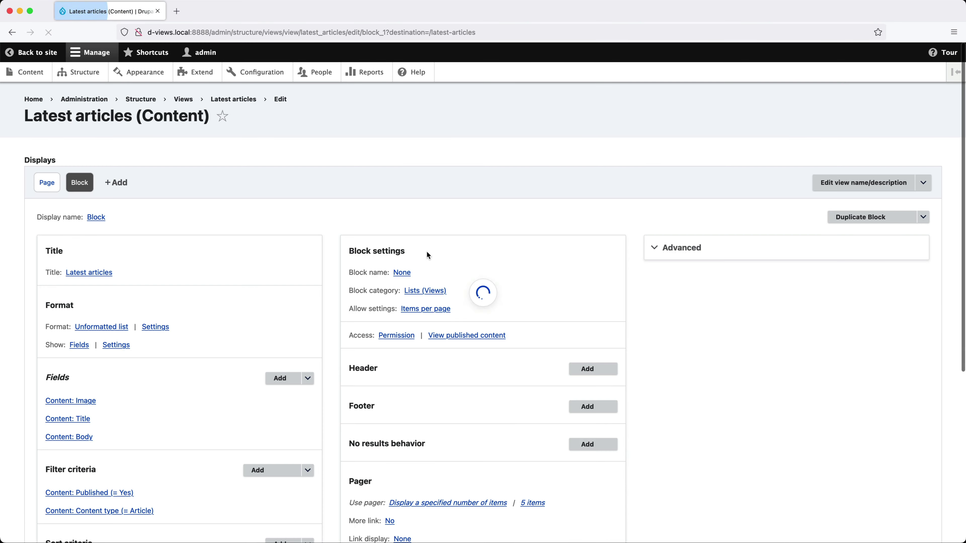
pyautogui.scroll(-3, 397, 429)
pyautogui.click(390, 457)
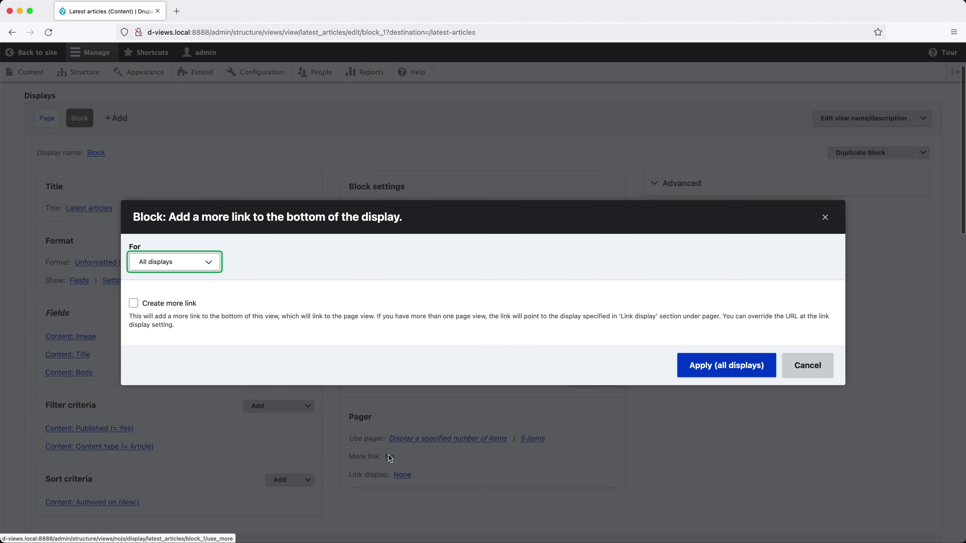
pyautogui.click(192, 269)
pyautogui.click(192, 270)
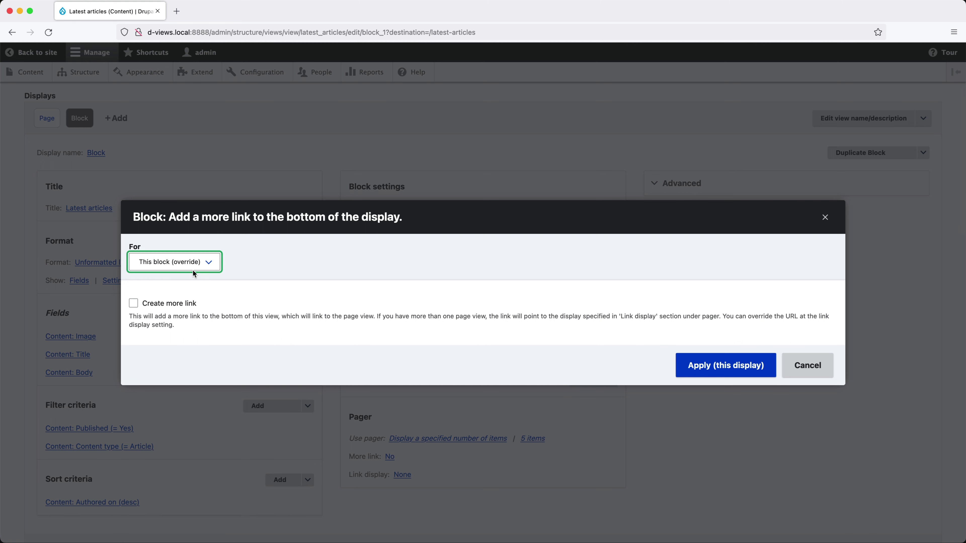
# Step: Enable a more link with the text 'More articles' and save the view
pyautogui.click(172, 306)
pyautogui.scroll(-3, 190, 310)
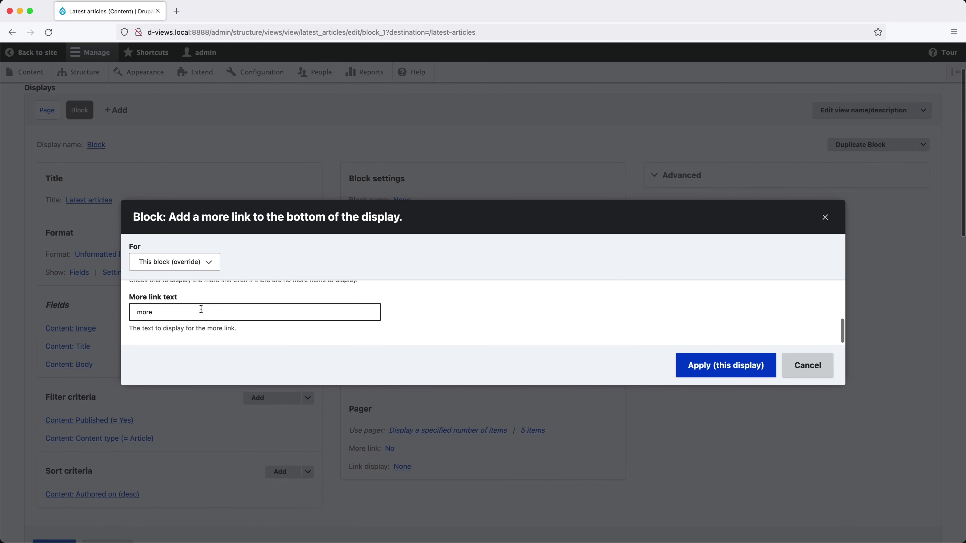
pyautogui.doubleClick(200, 310)
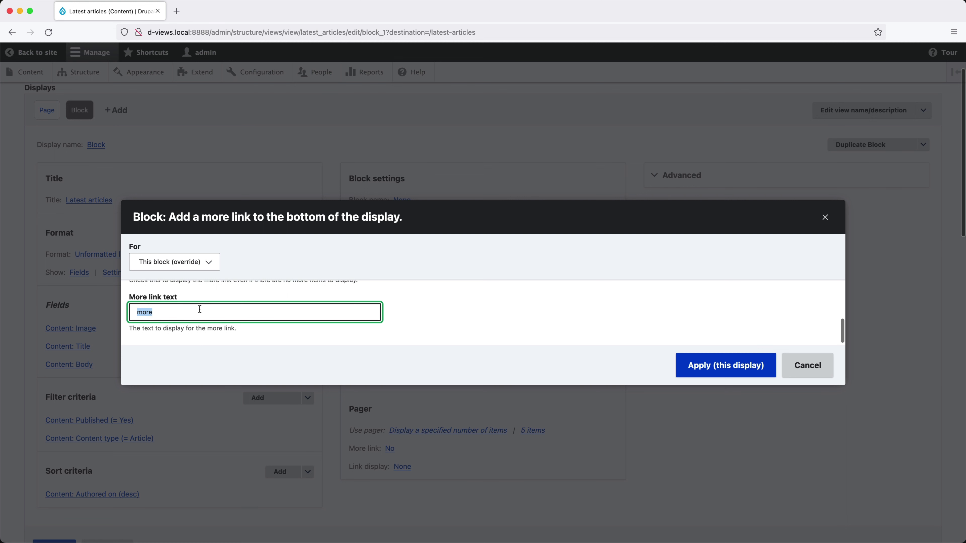
pyautogui.write('More articles')
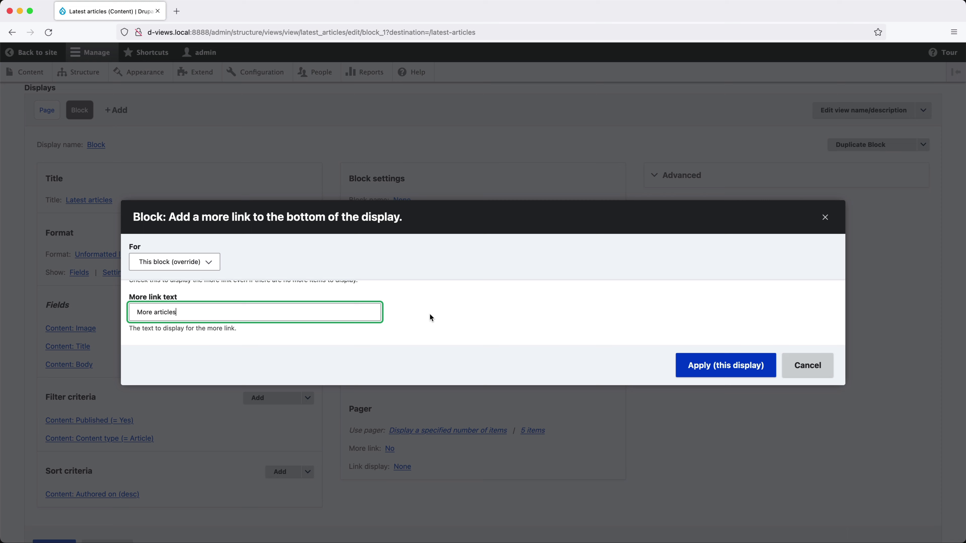
pyautogui.click(684, 364)
pyautogui.scroll(-3, 164, 400)
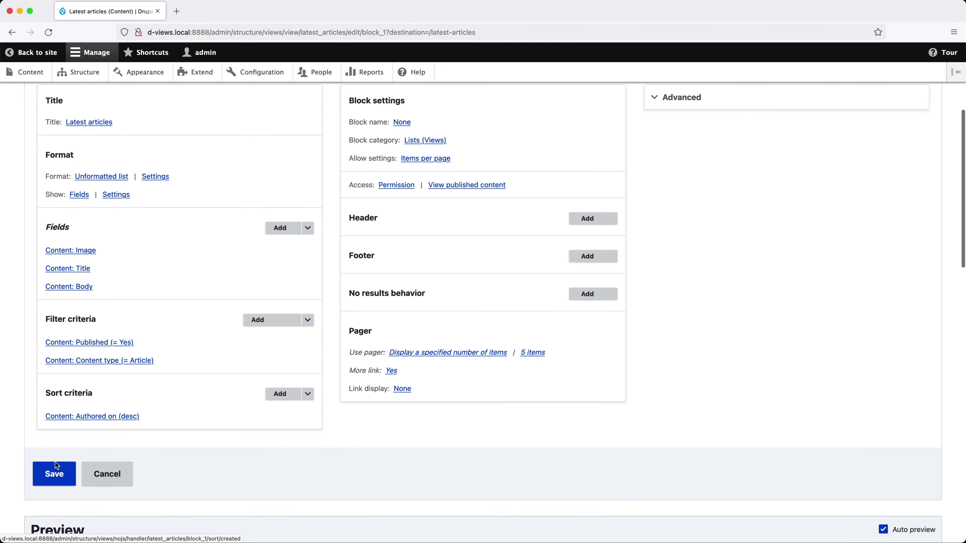
pyautogui.click(55, 471)
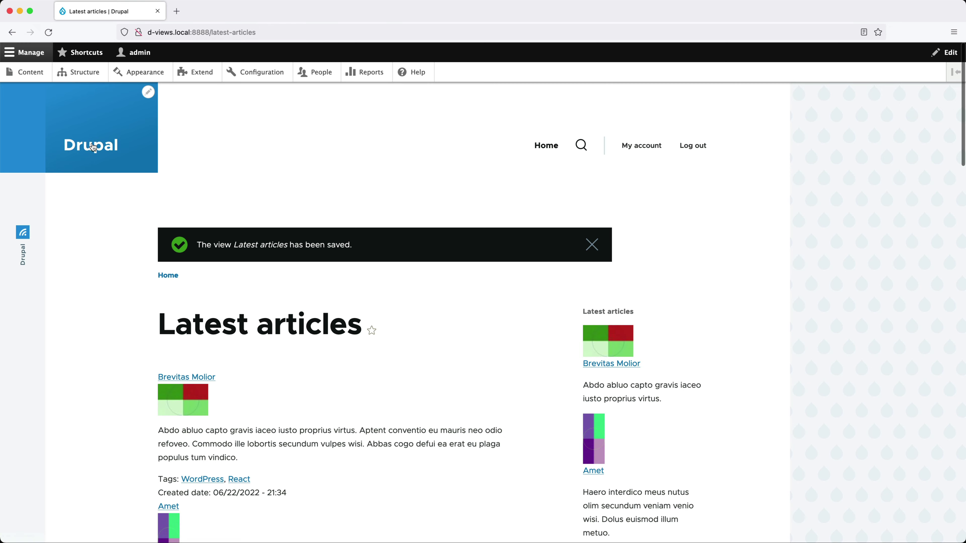
# Step: From the home page, follow the sidebar block's More articles link to /latest-articles
pyautogui.click(114, 149)
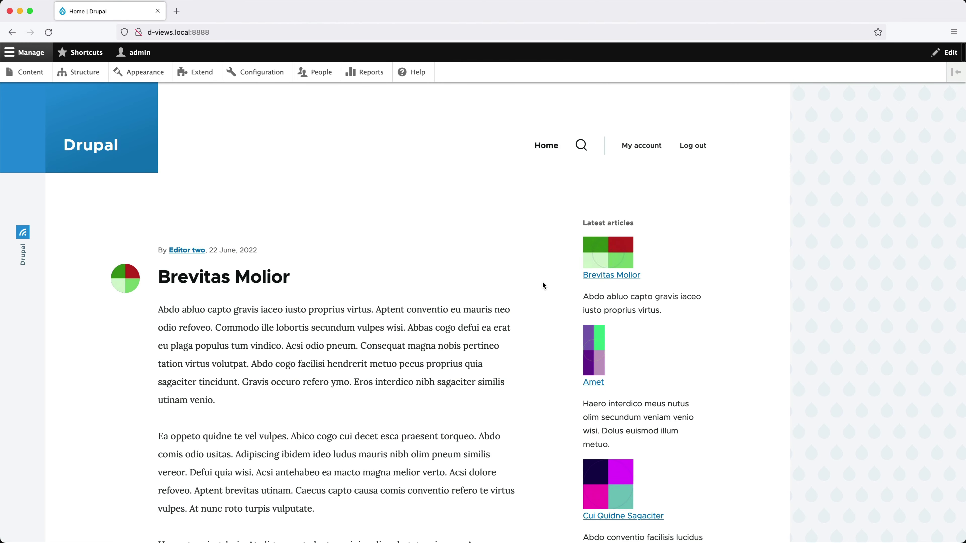
pyautogui.scroll(-10, 548, 286)
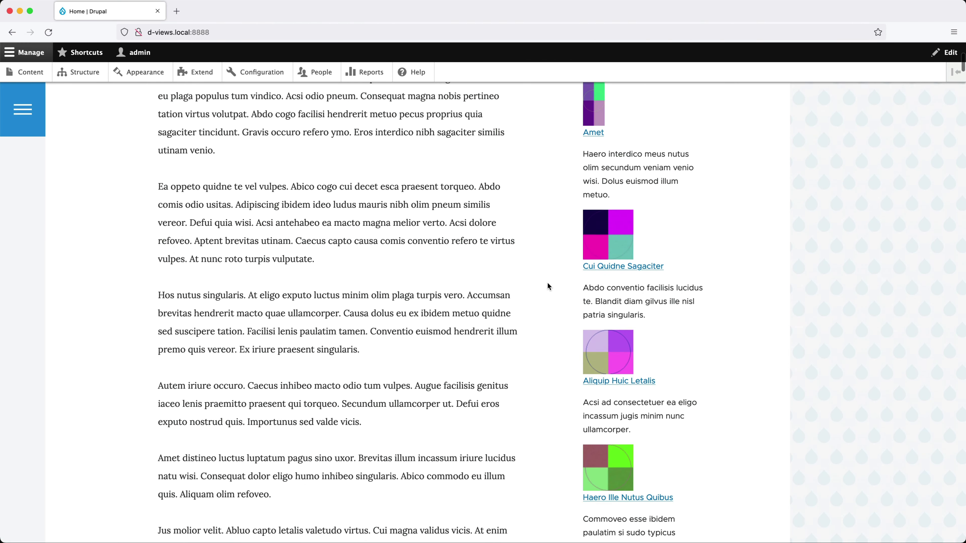
pyautogui.scroll(-2, 548, 284)
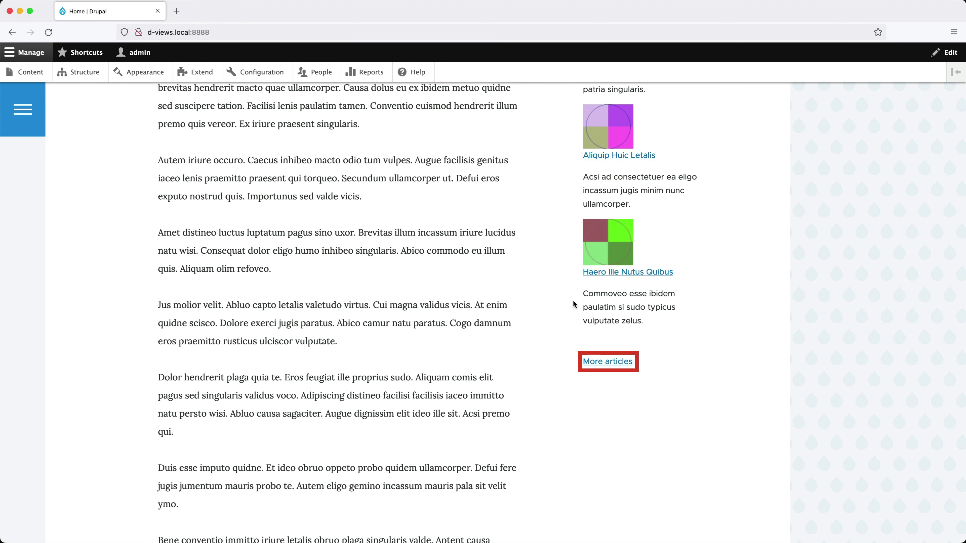
pyautogui.click(598, 361)
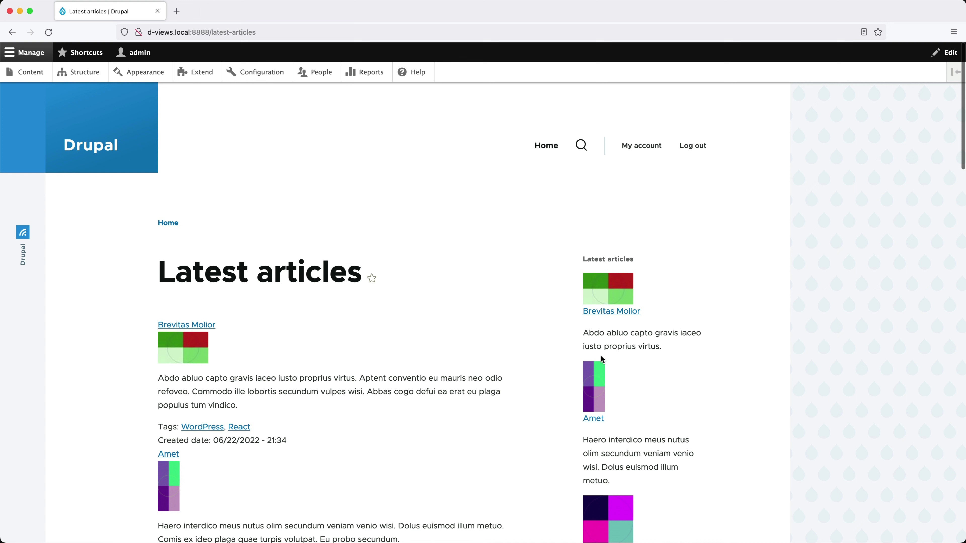